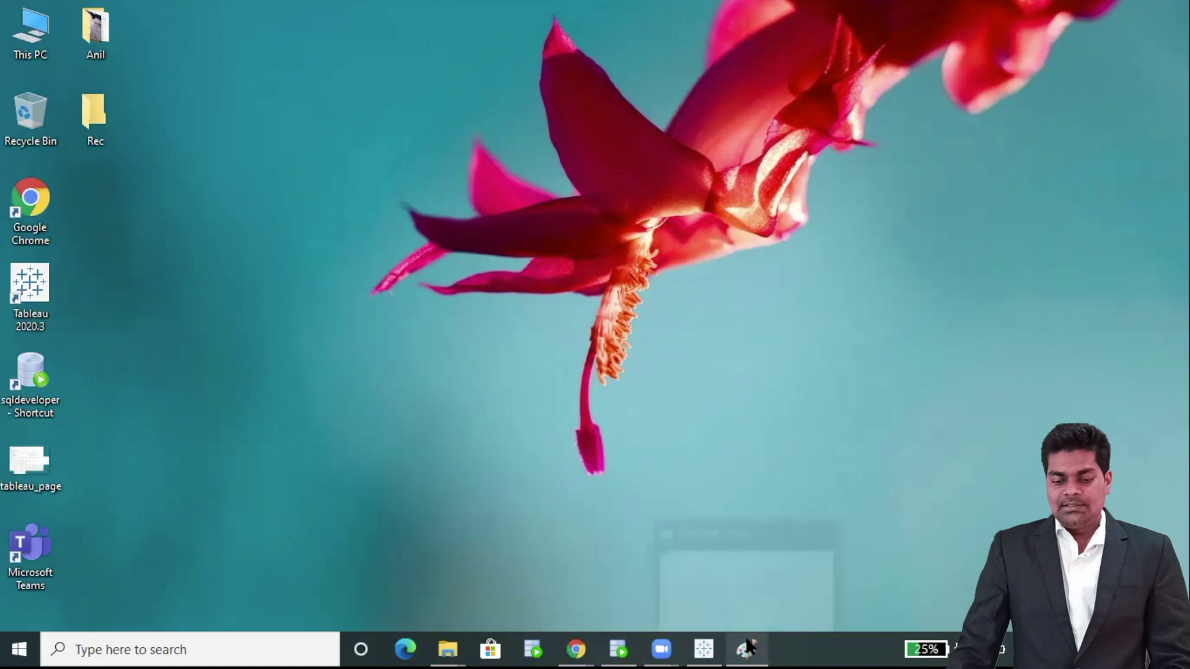
- Switch to Tableau and look through the full list of server connectors, including the SAP Sybase ASE connection form
click(701, 582)
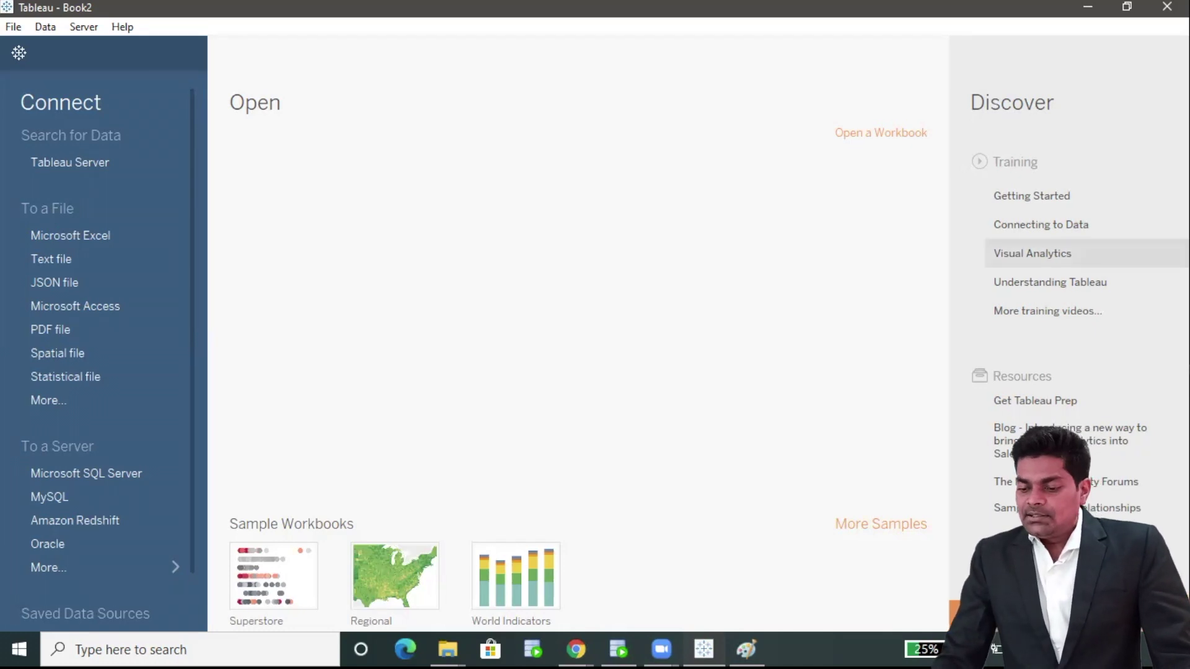
mouse_move(1054, 254)
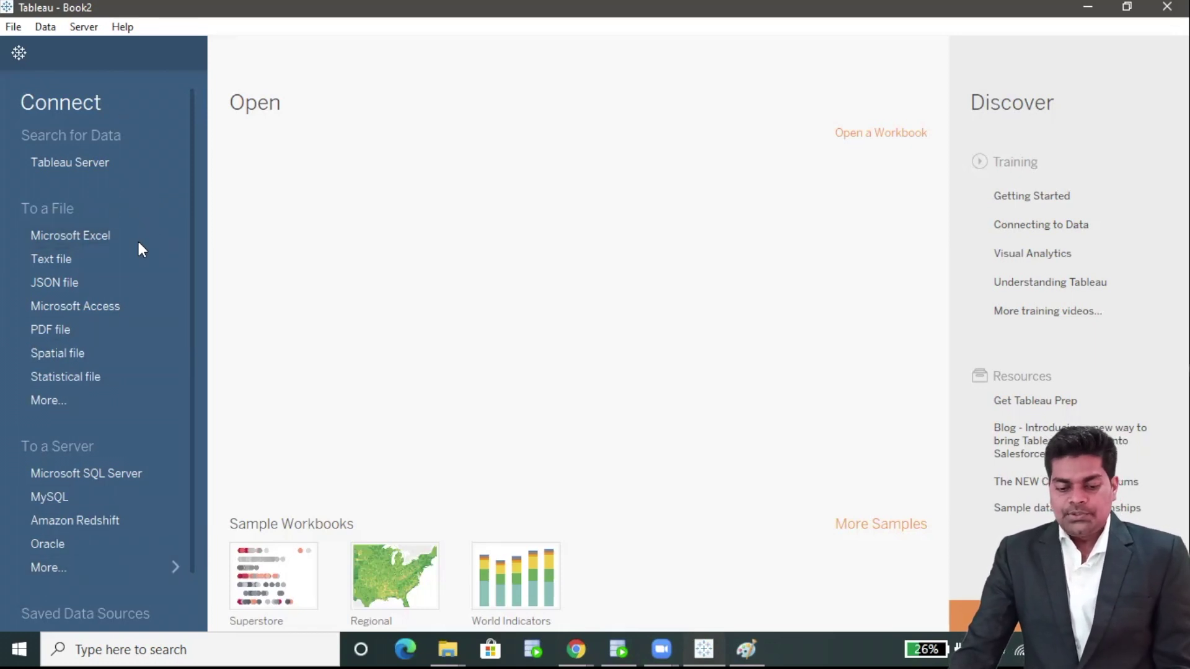
click(126, 564)
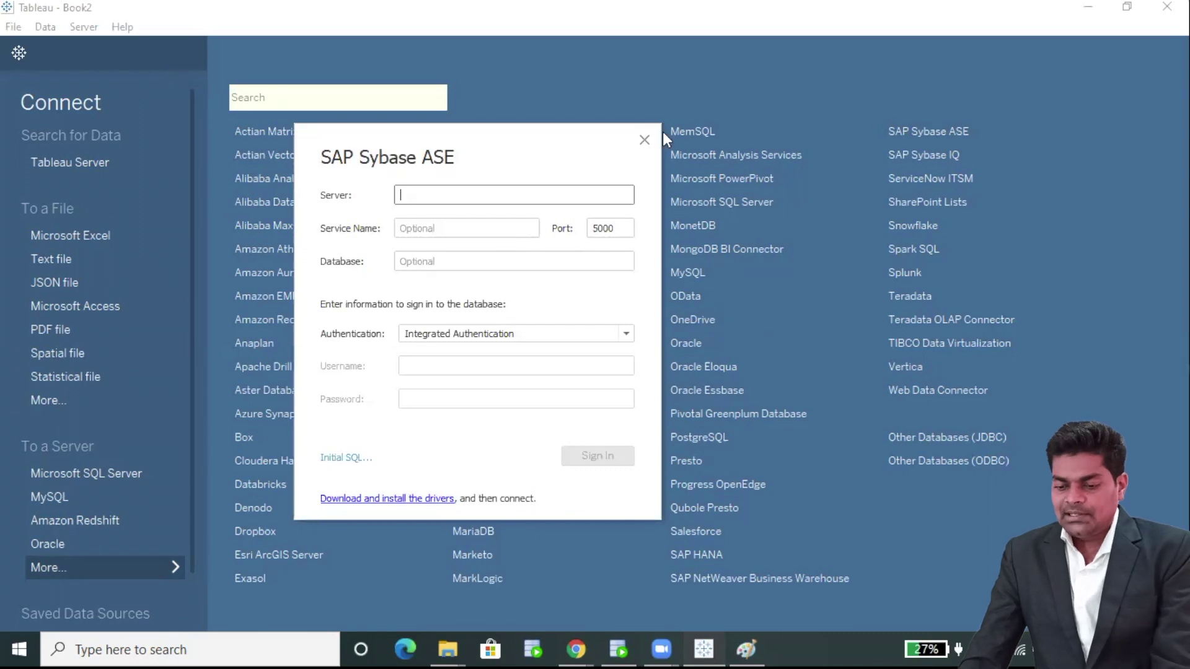
click(644, 140)
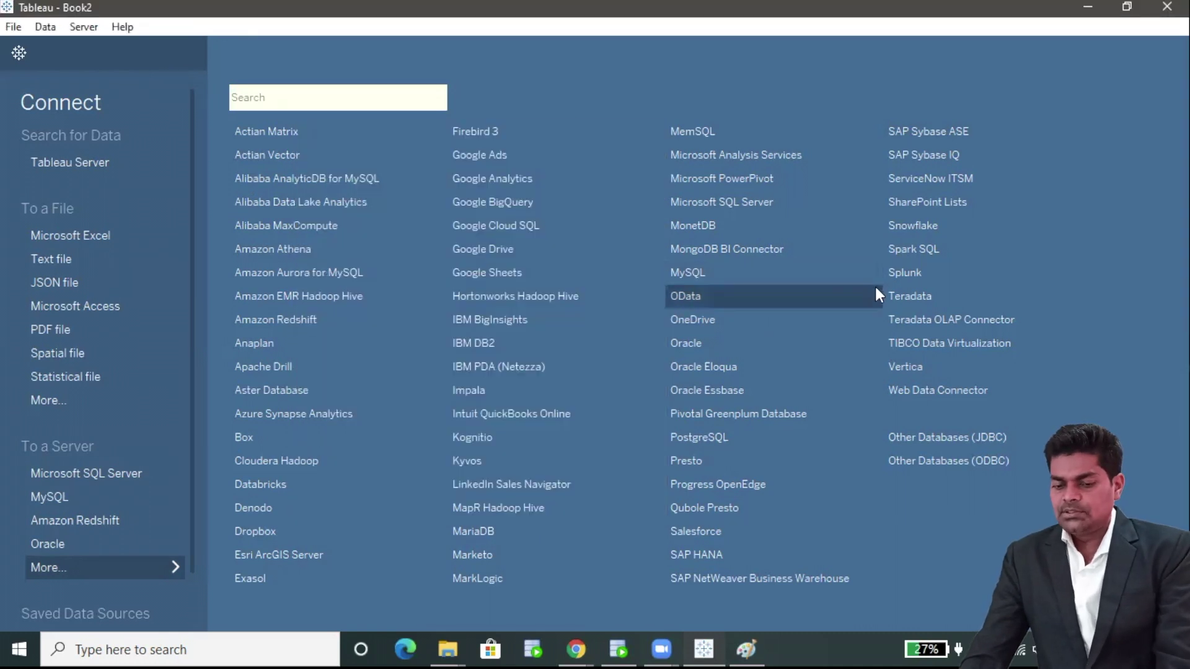
key(Escape)
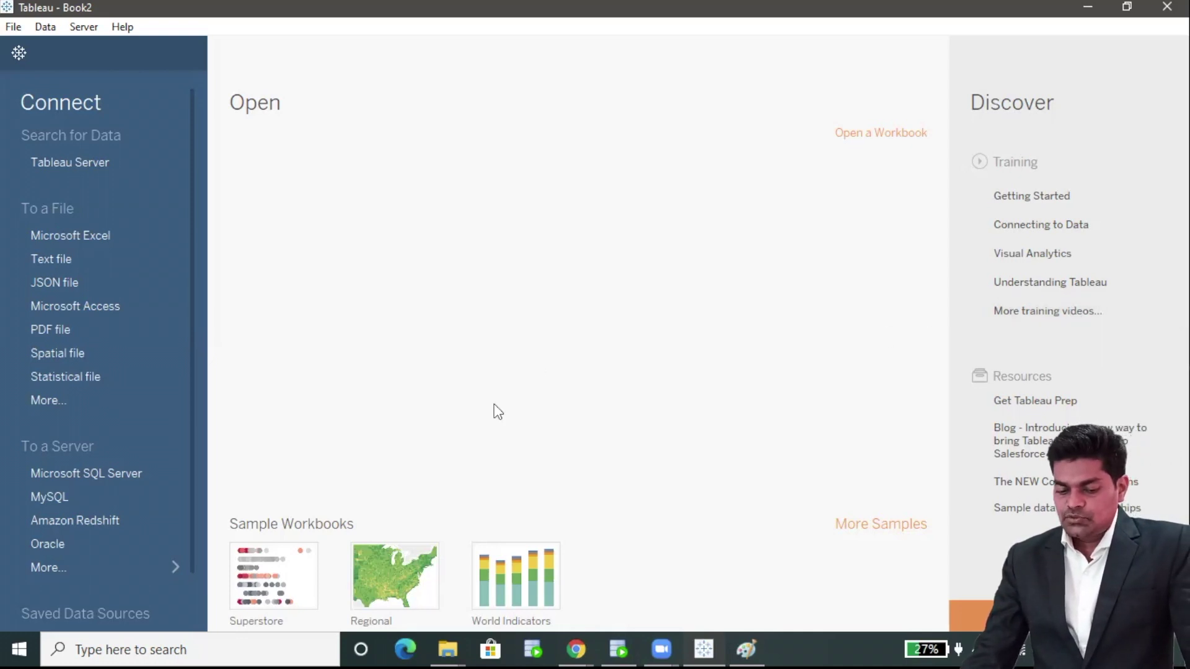
- Open the Superstore sample workbook and display its Forecast sheet
click(254, 568)
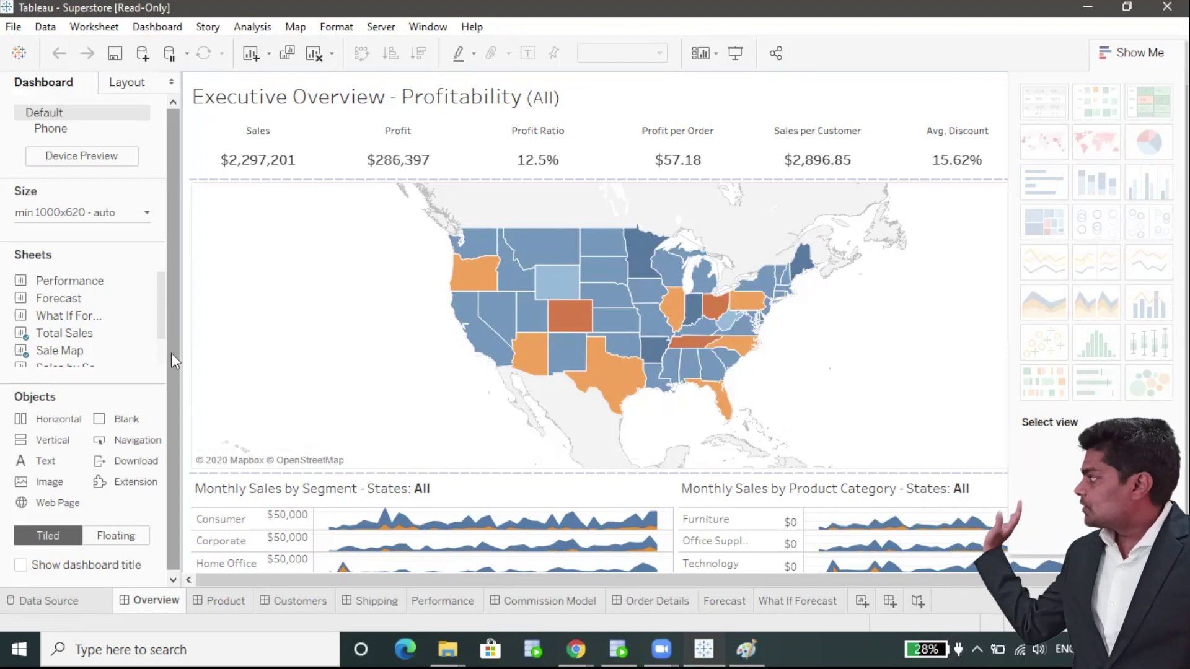
mouse_move(250, 450)
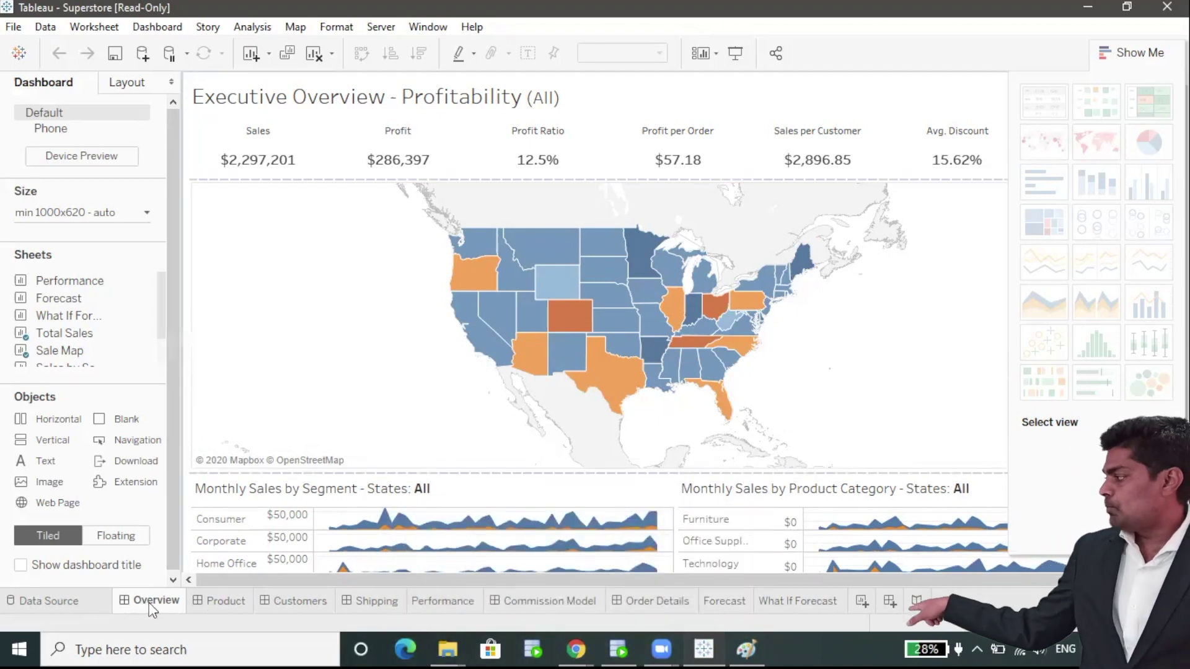
mouse_move(149, 603)
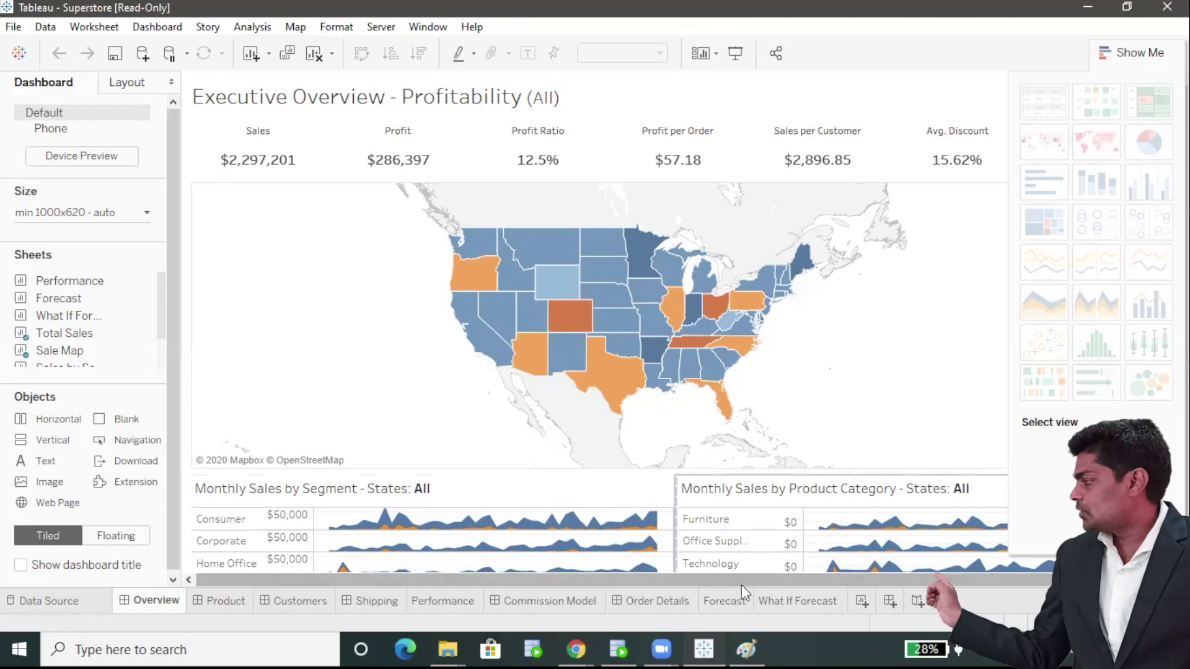
mouse_move(731, 605)
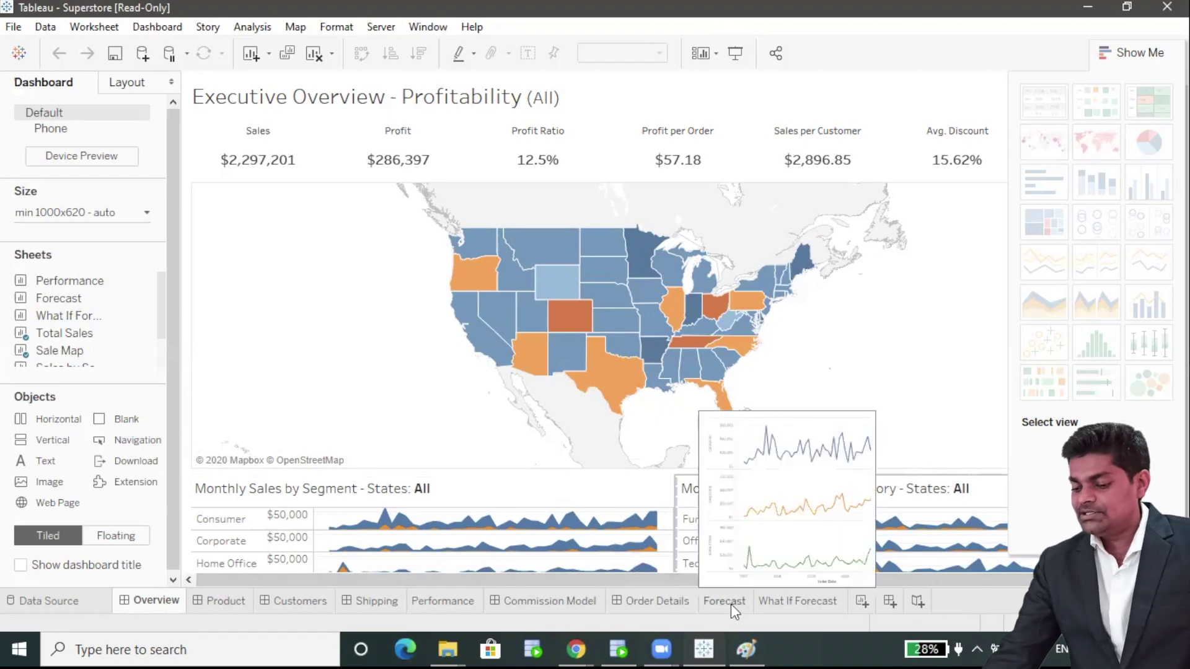
click(731, 604)
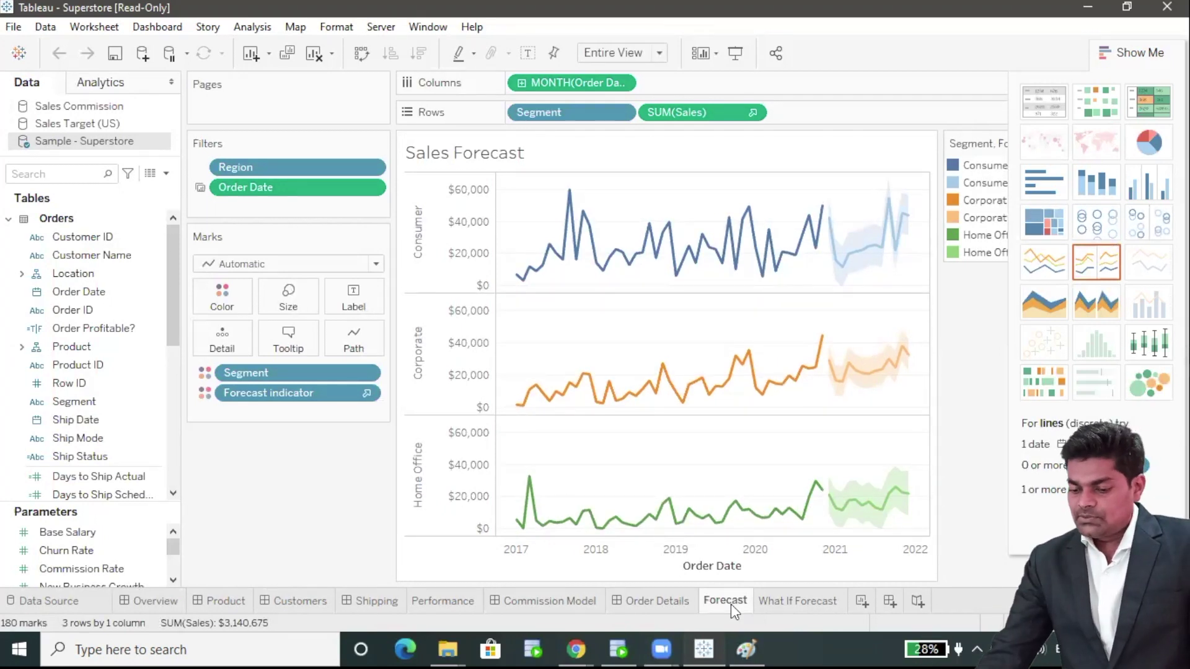
- Switch to Paint to view the annotated data source page diagram, and return to the Superstore workbook in Tableau
mouse_move(746, 649)
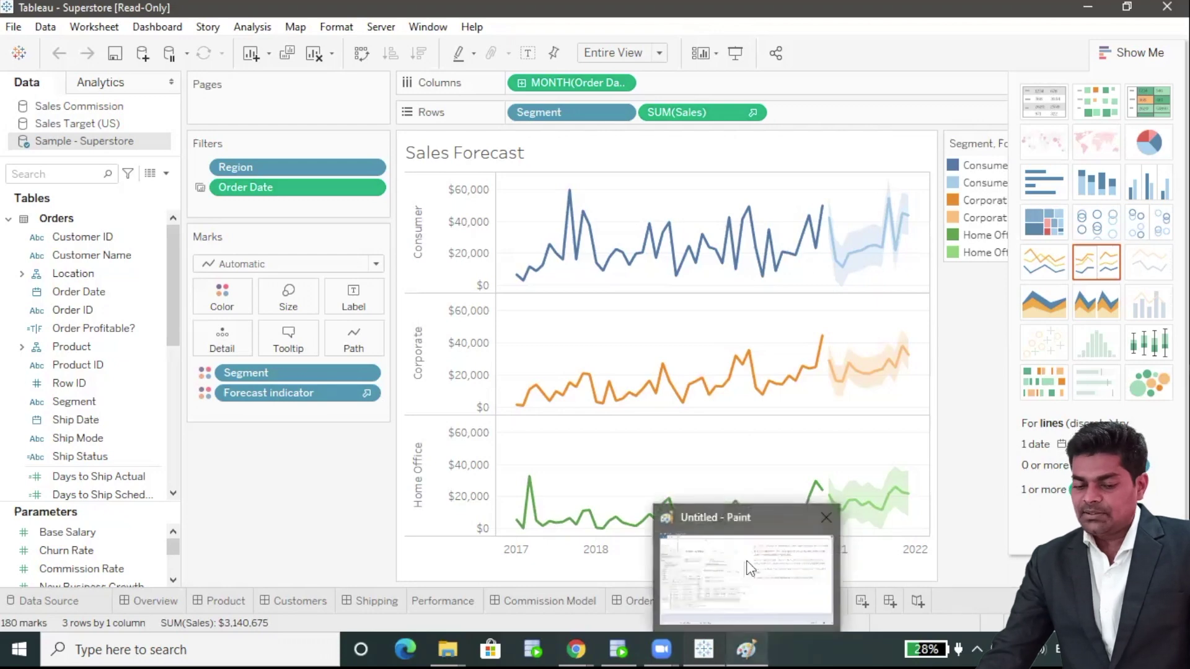
click(746, 560)
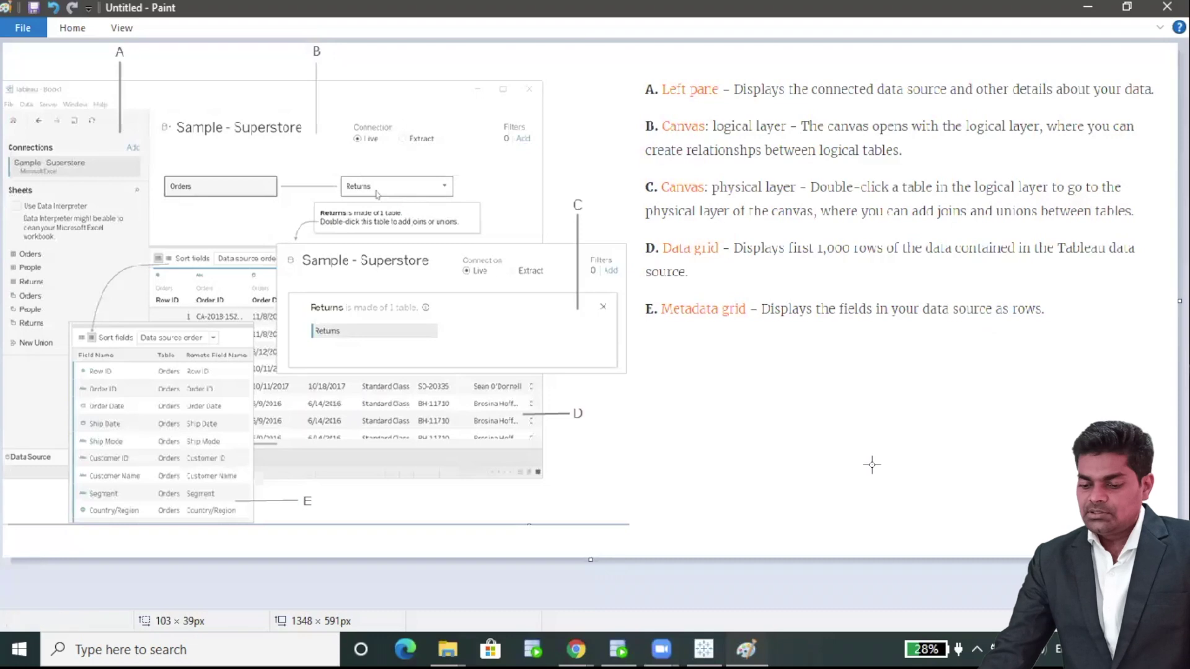
mouse_move(696, 648)
click(703, 579)
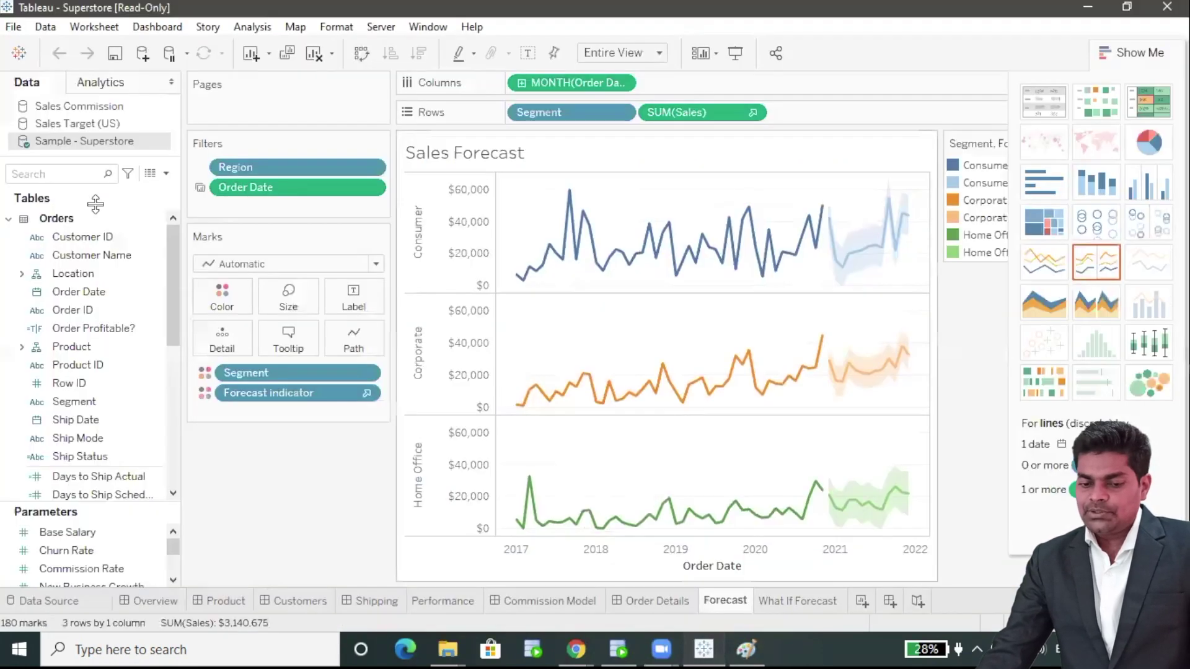
- Create a new workbook and bring up its data connection options
click(12, 28)
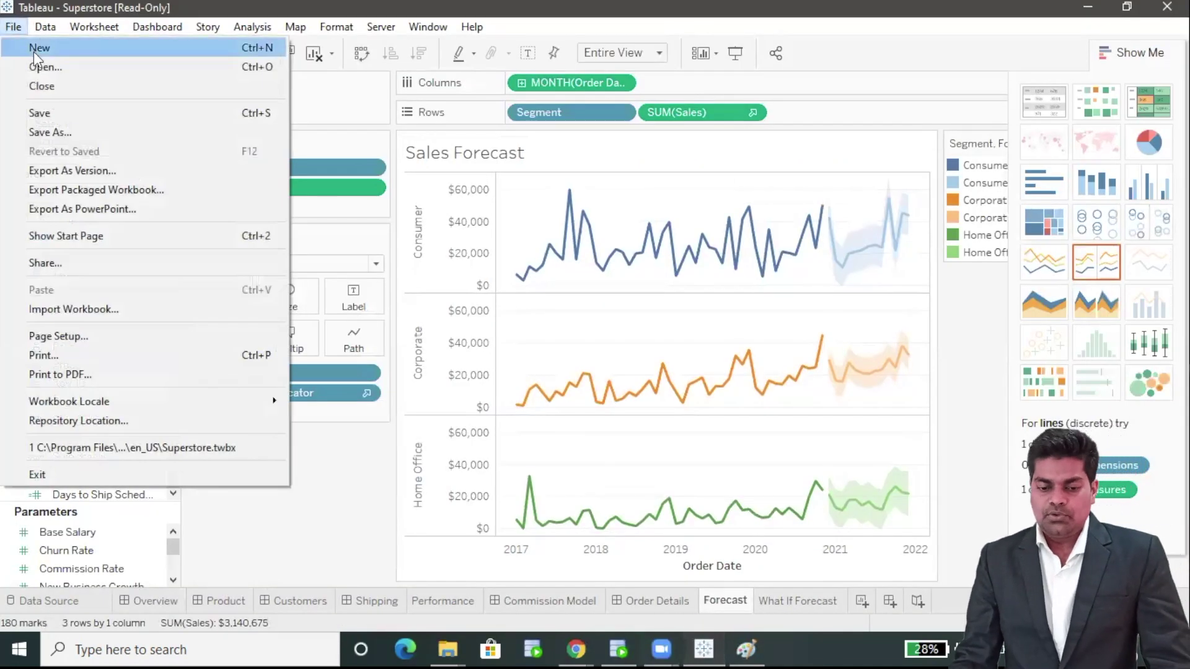
click(33, 51)
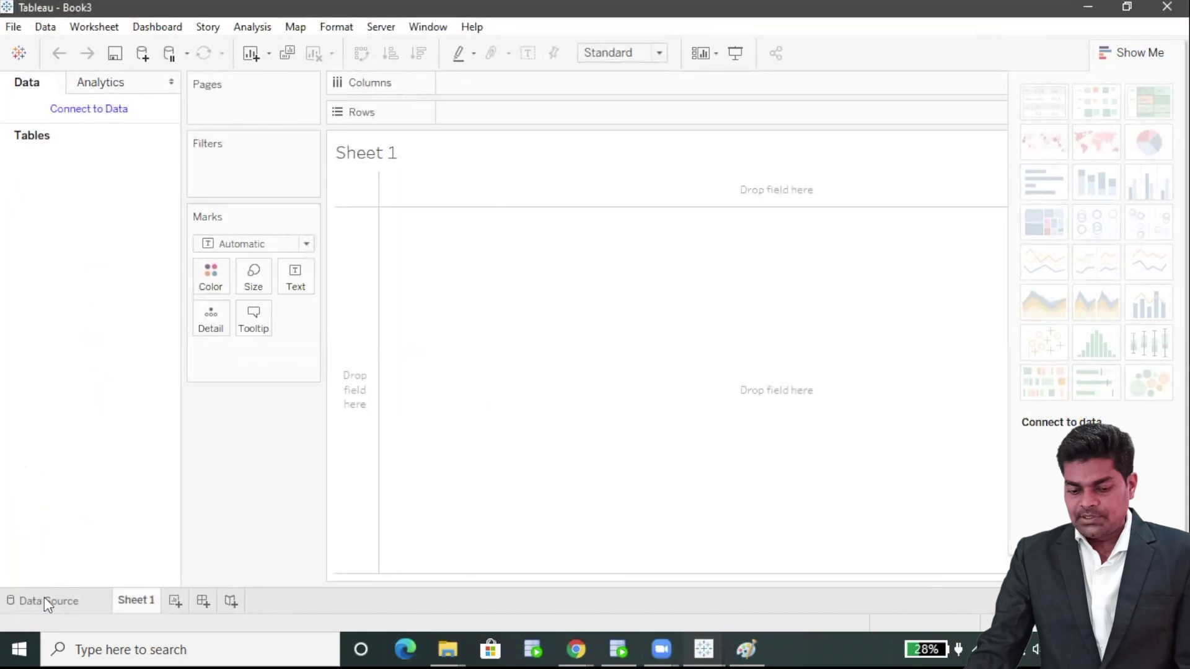
click(46, 601)
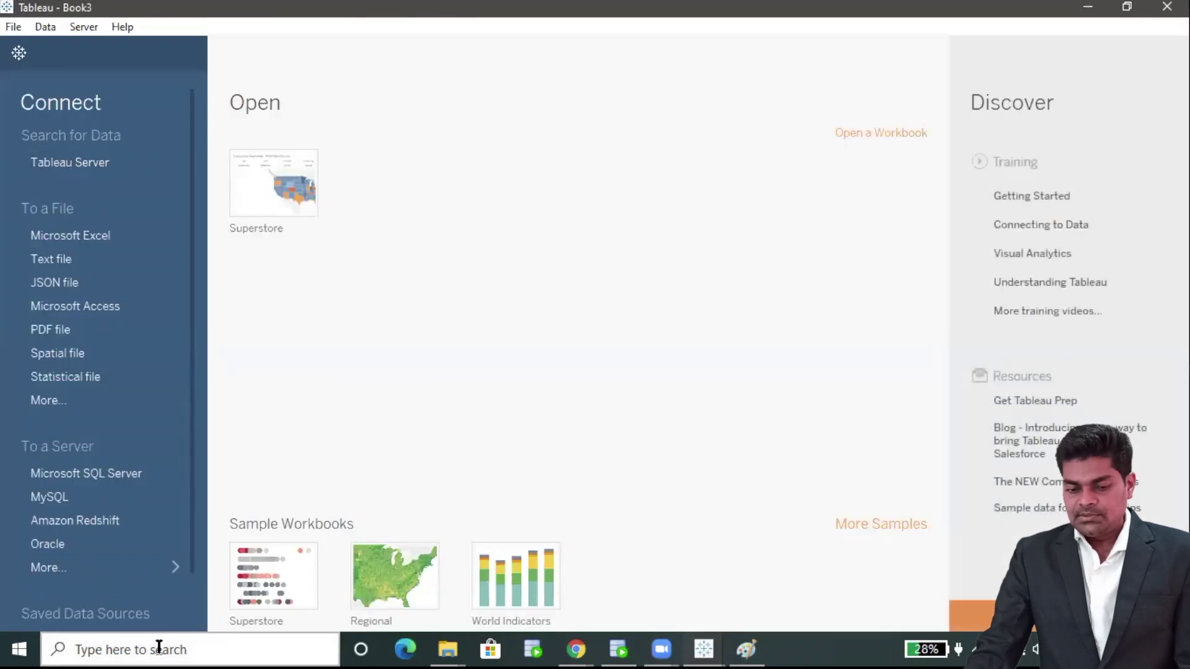
scroll(75, 366, down, 2)
scroll(74, 366, up, 2)
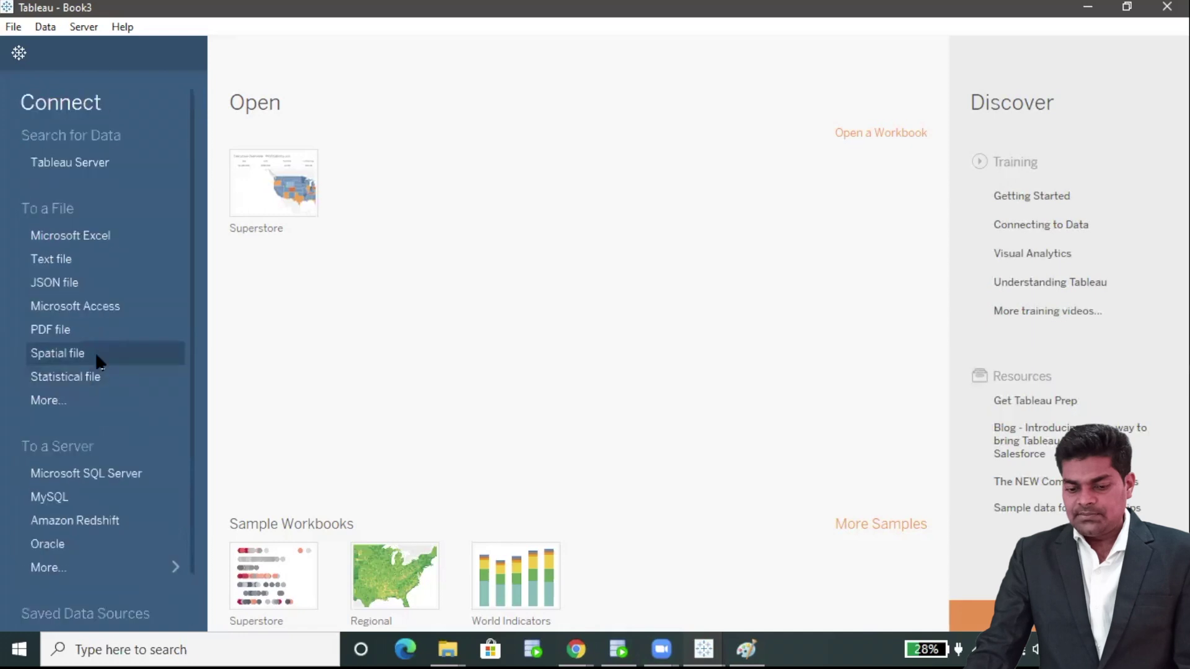
- Connect to the Microsoft Excel file Sample - Superstore in the 2020.3\en_US-US folder of the Tableau data sources
click(111, 235)
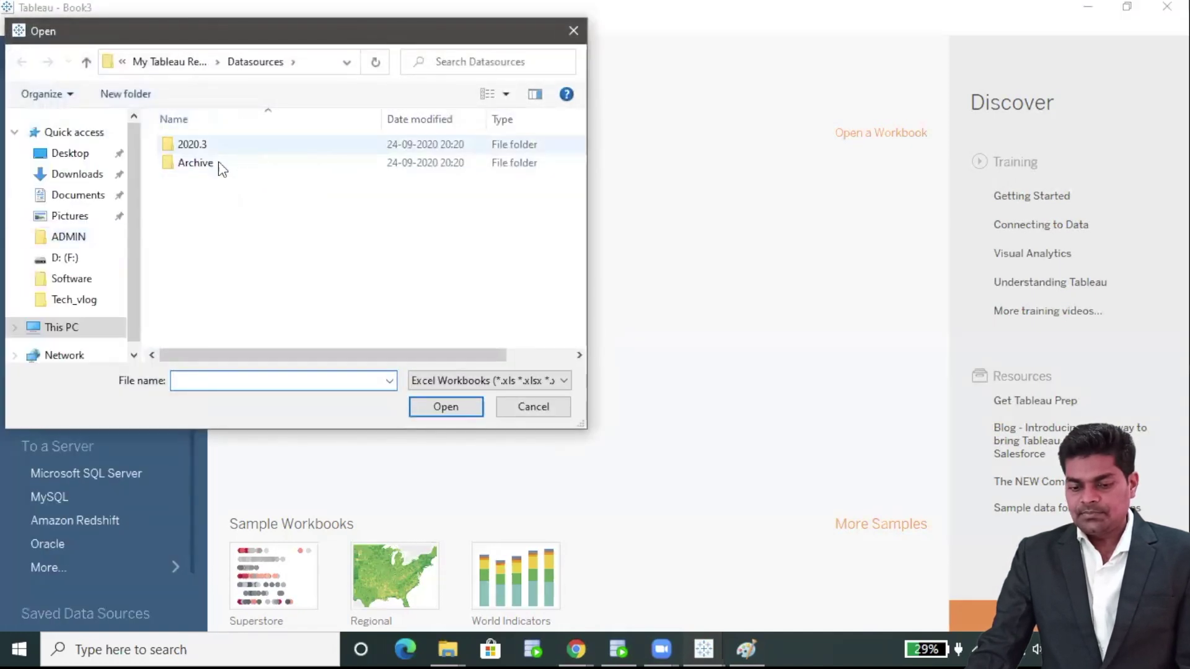
double_click(209, 148)
double_click(221, 142)
click(221, 146)
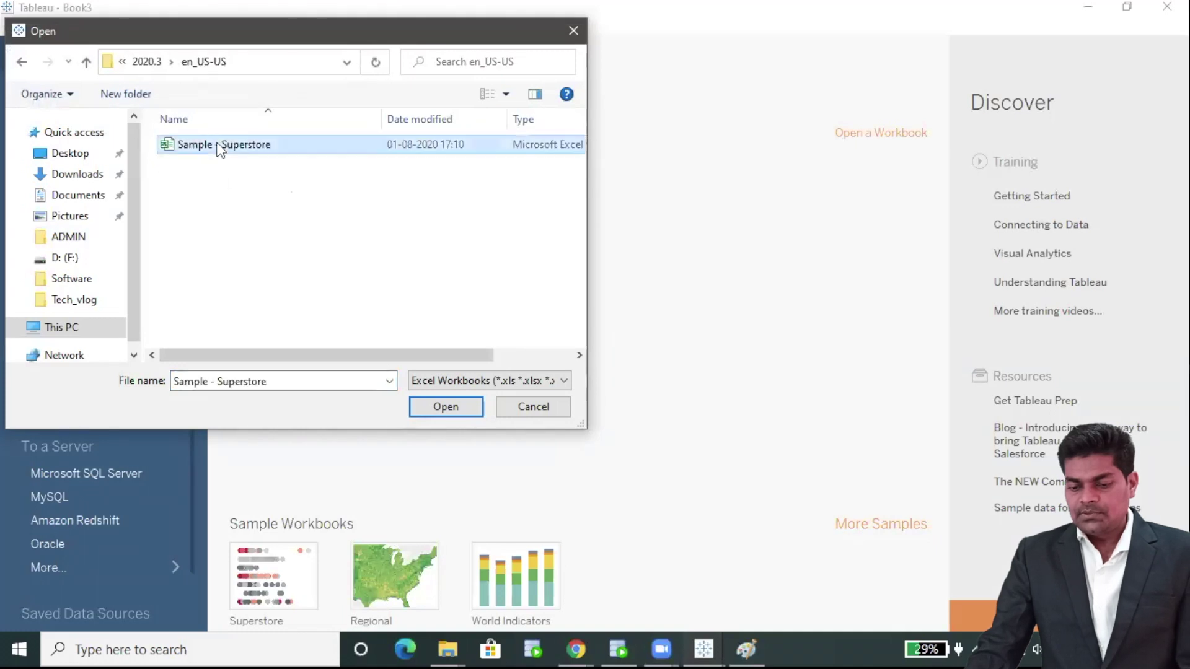
click(444, 407)
- Switch to File Explorer and examine My Tableau Repository down to Datasources\2020.3\en_US-US, and minimize the window
mouse_move(448, 647)
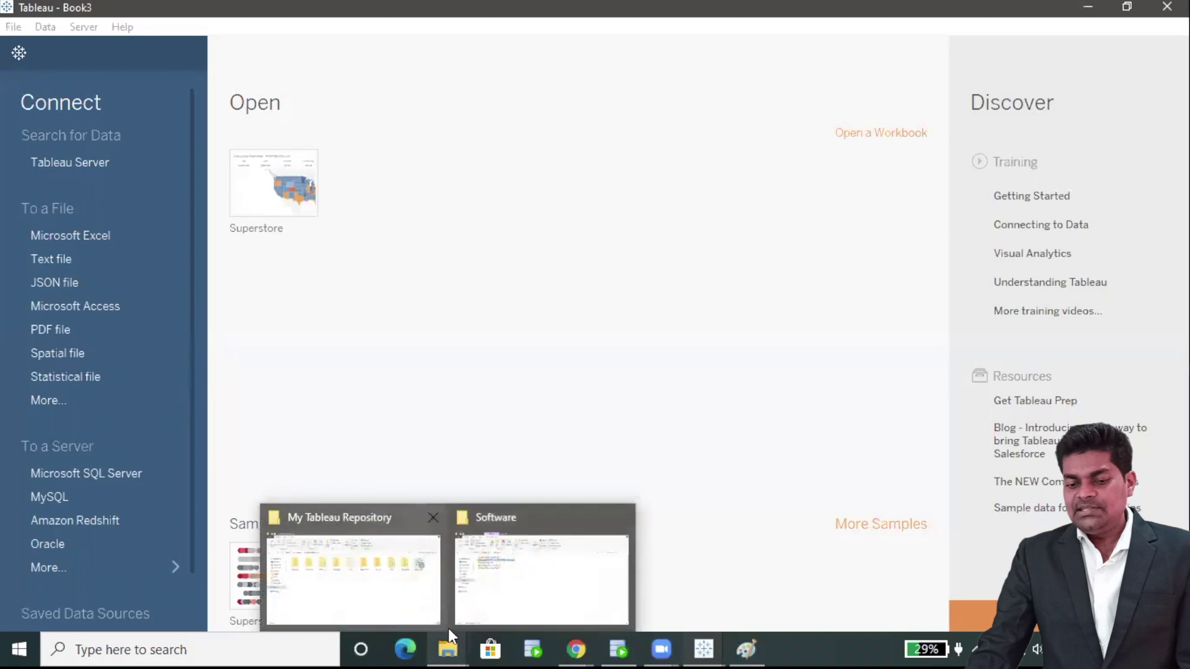
click(383, 606)
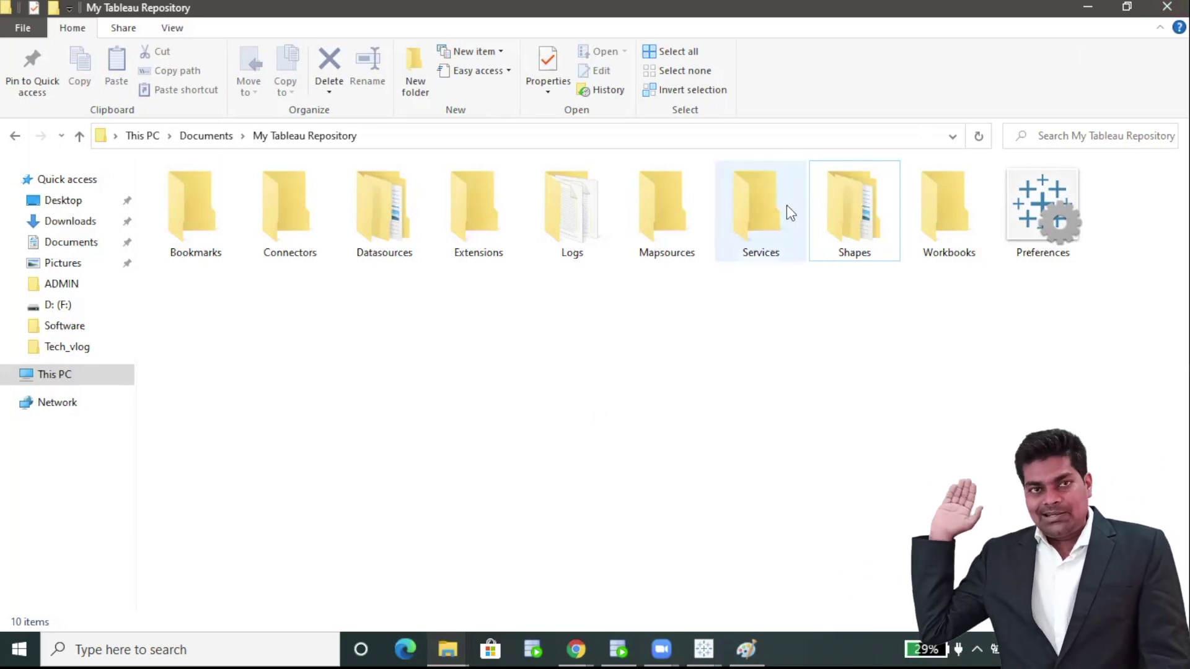
mouse_move(786, 205)
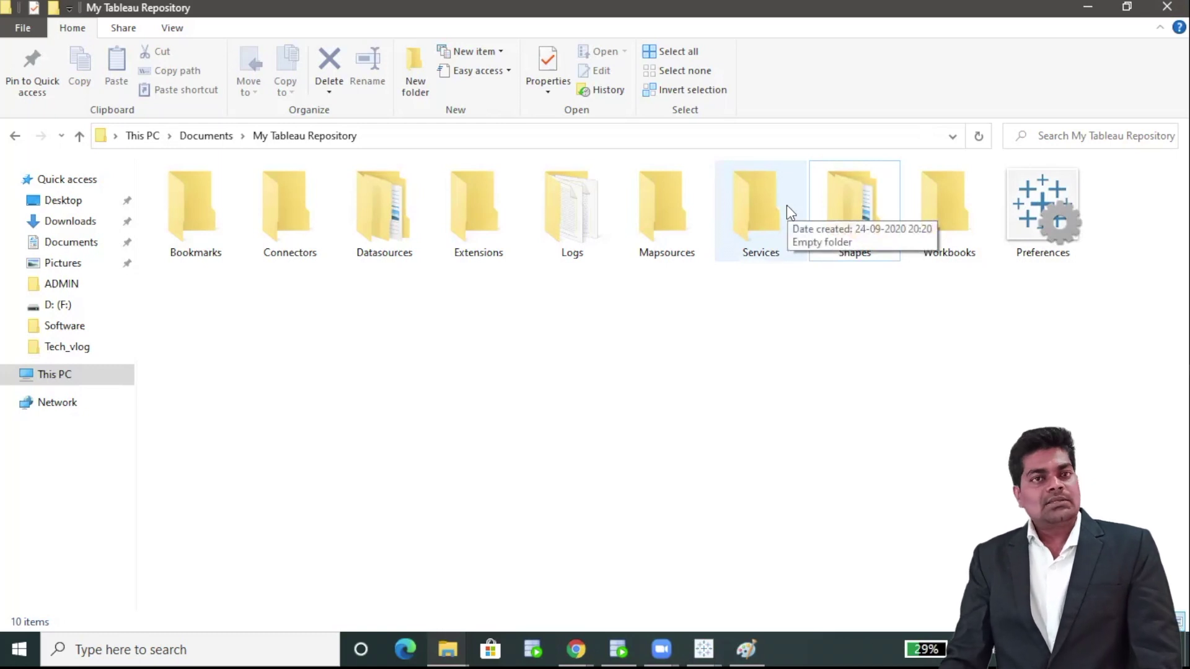
mouse_move(388, 224)
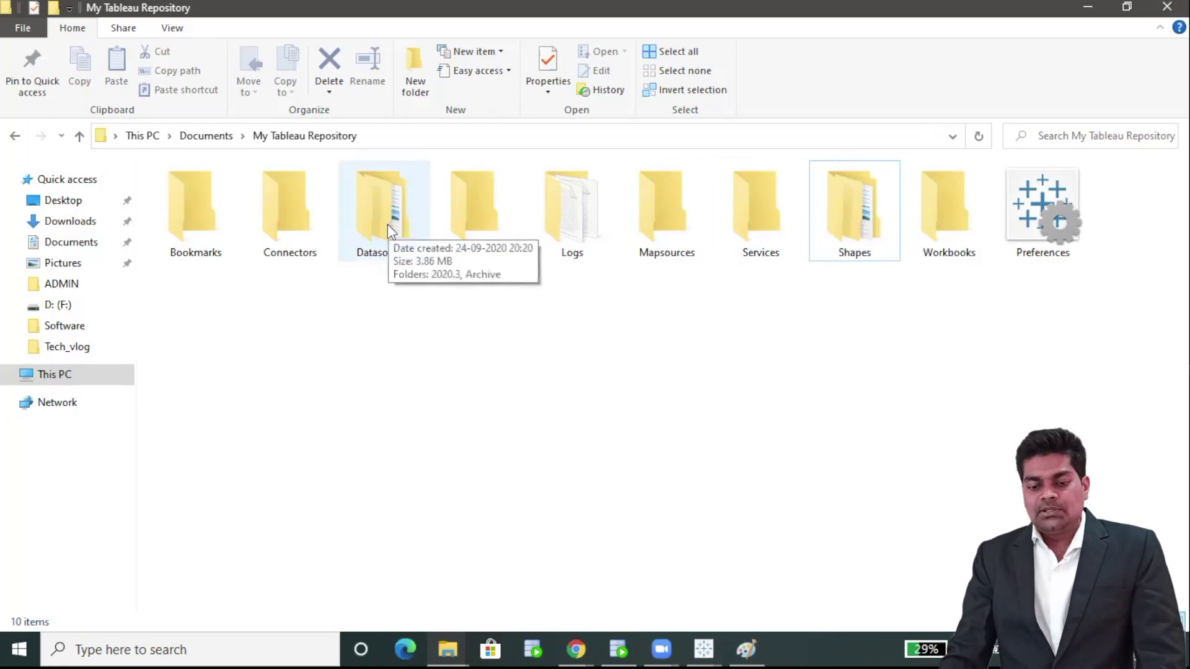
double_click(387, 224)
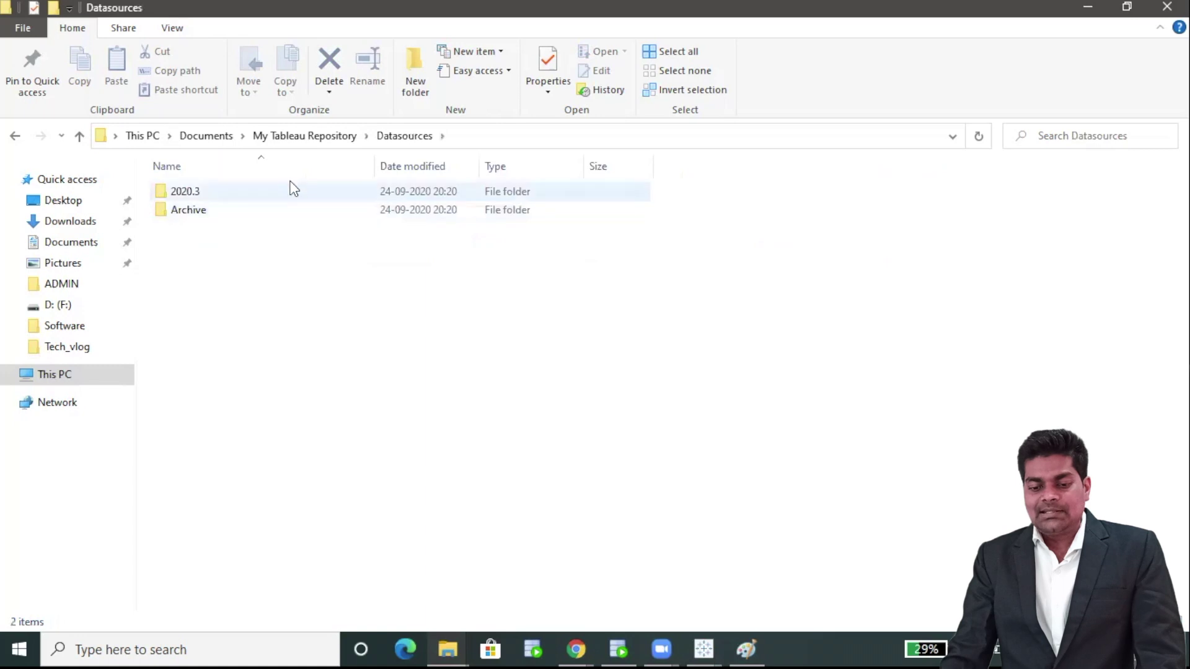
click(218, 194)
double_click(218, 194)
click(217, 194)
double_click(217, 194)
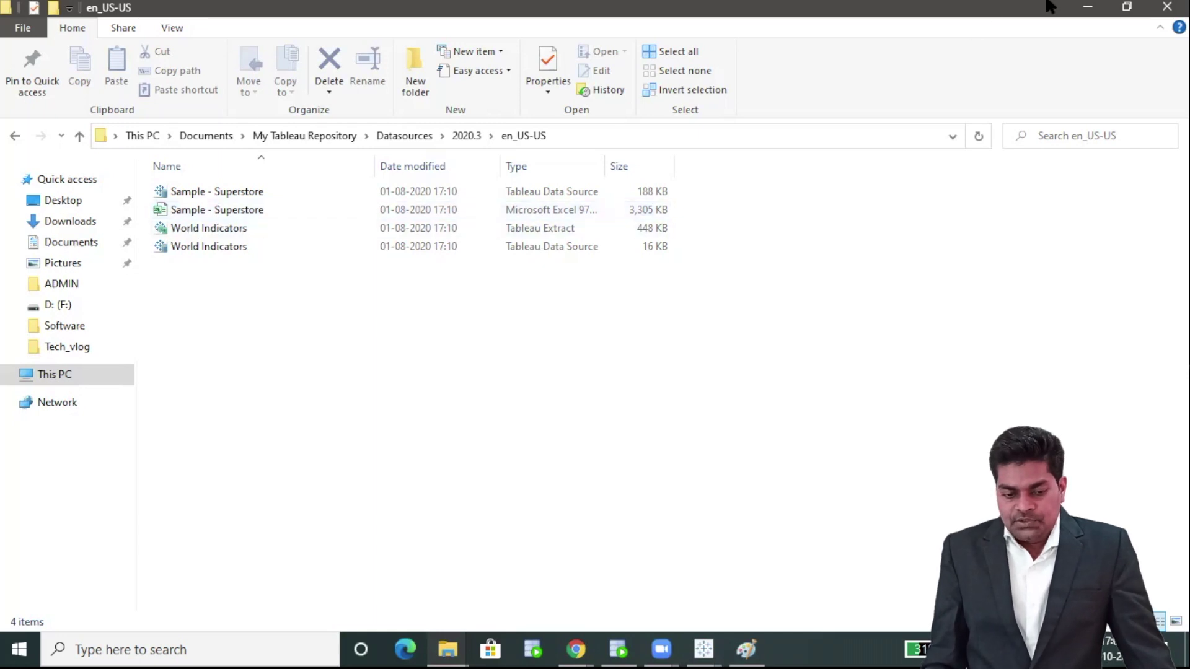
click(1088, 7)
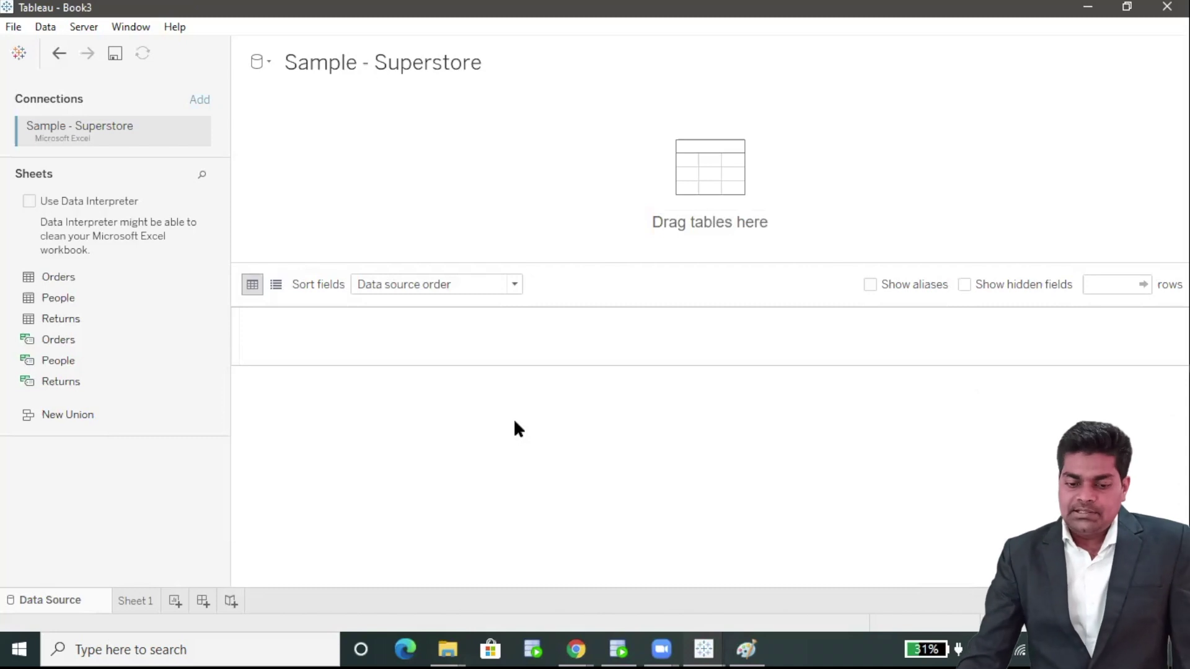
- Undo the Sample - Superstore connection in the new workbook and return to the data connection options
click(197, 130)
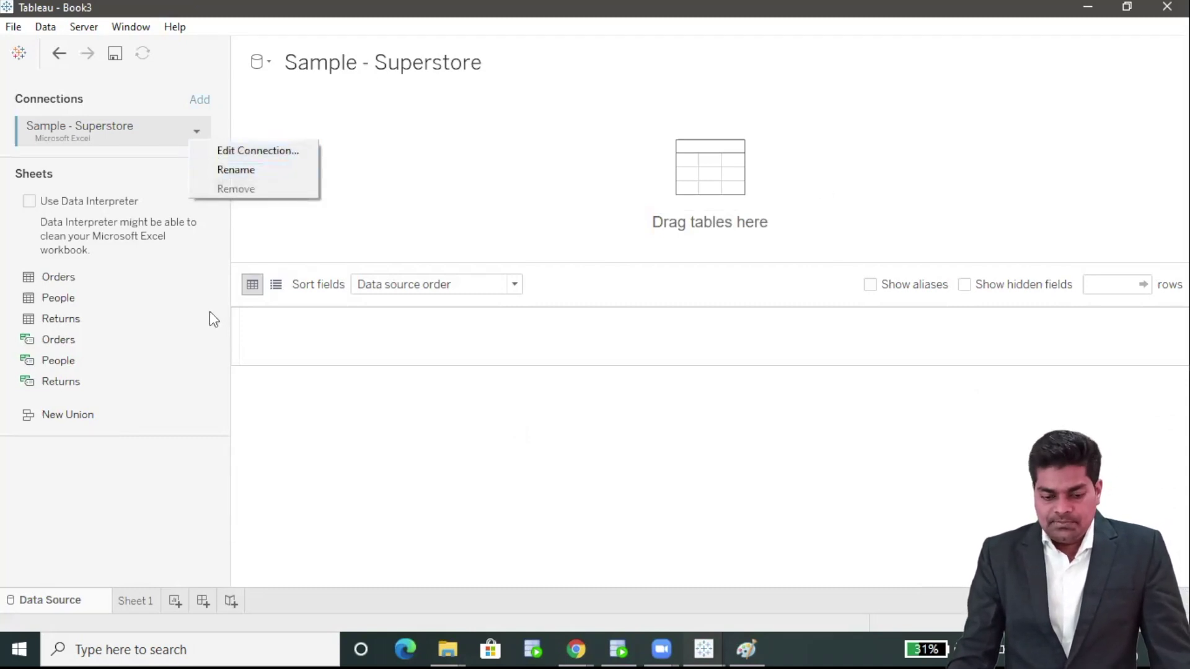
click(54, 602)
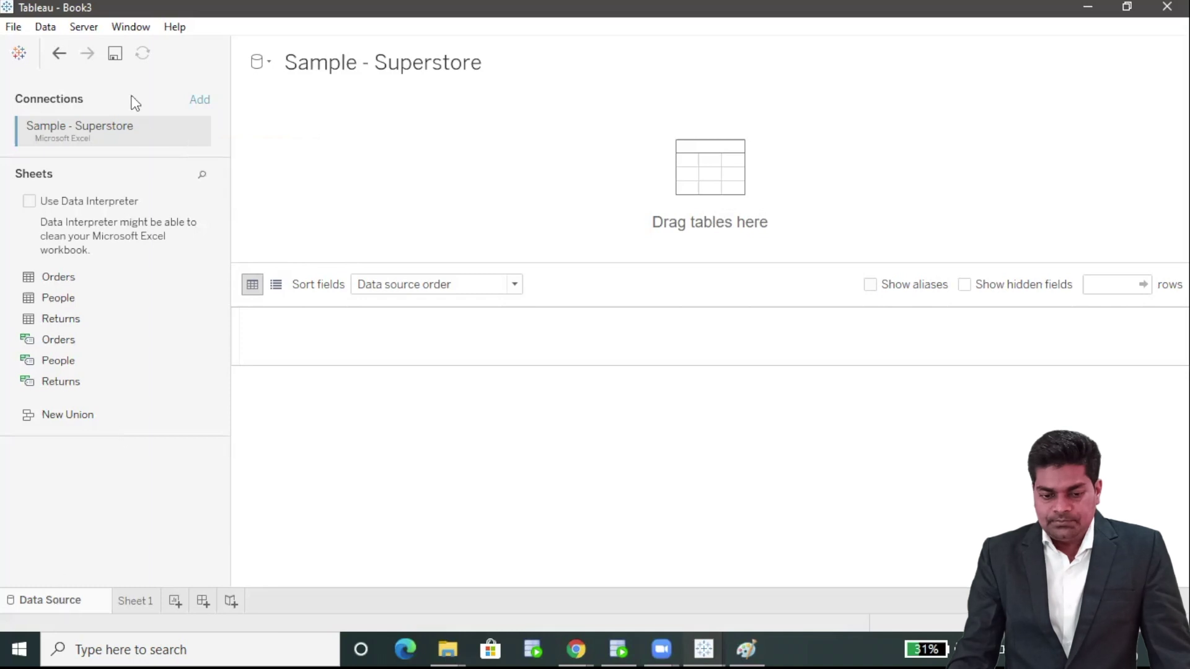
click(54, 54)
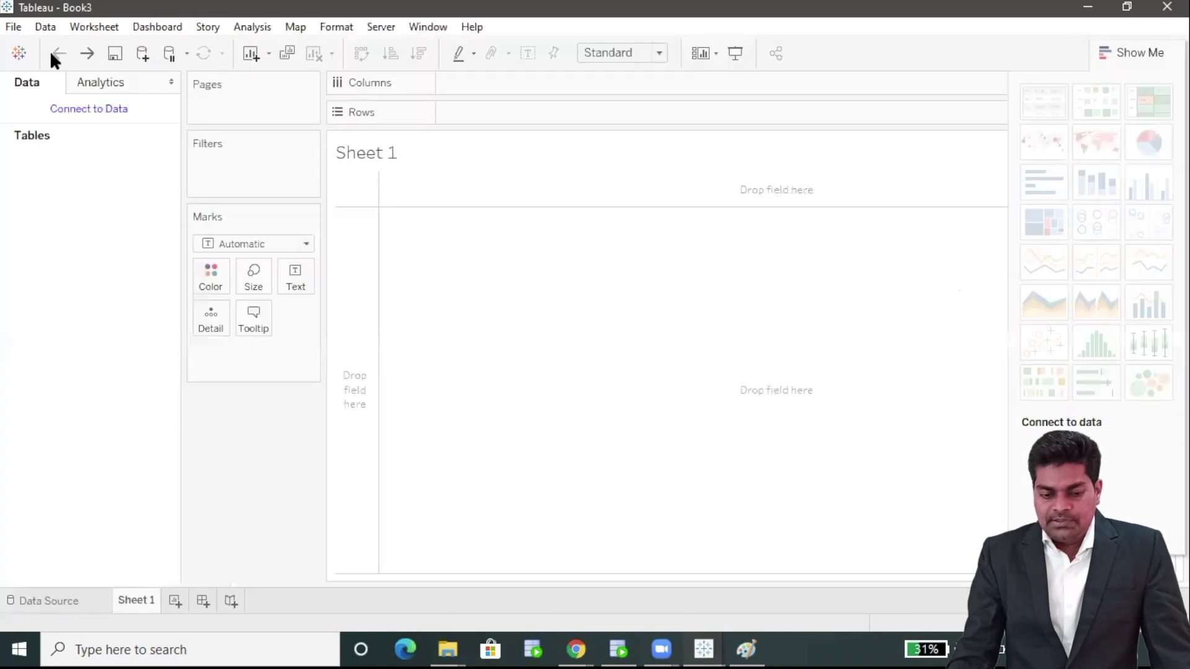
click(34, 600)
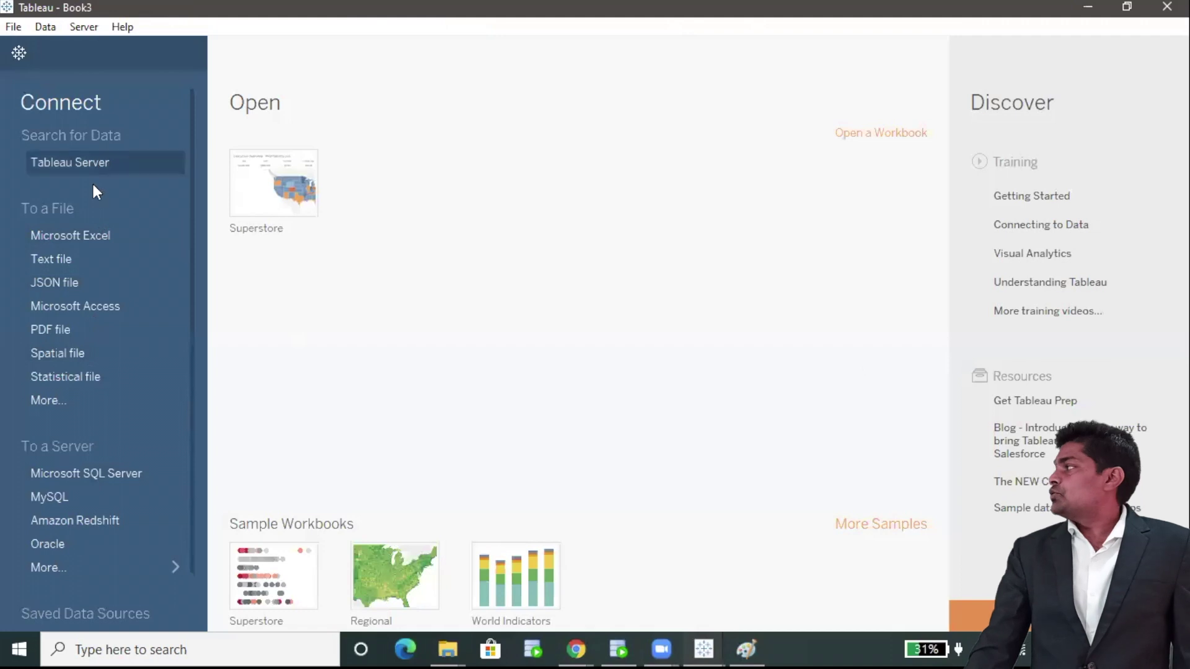
- Check the en_US-US folder path while choosing a Microsoft Excel source, and connect to Sample - Superstore again
click(93, 237)
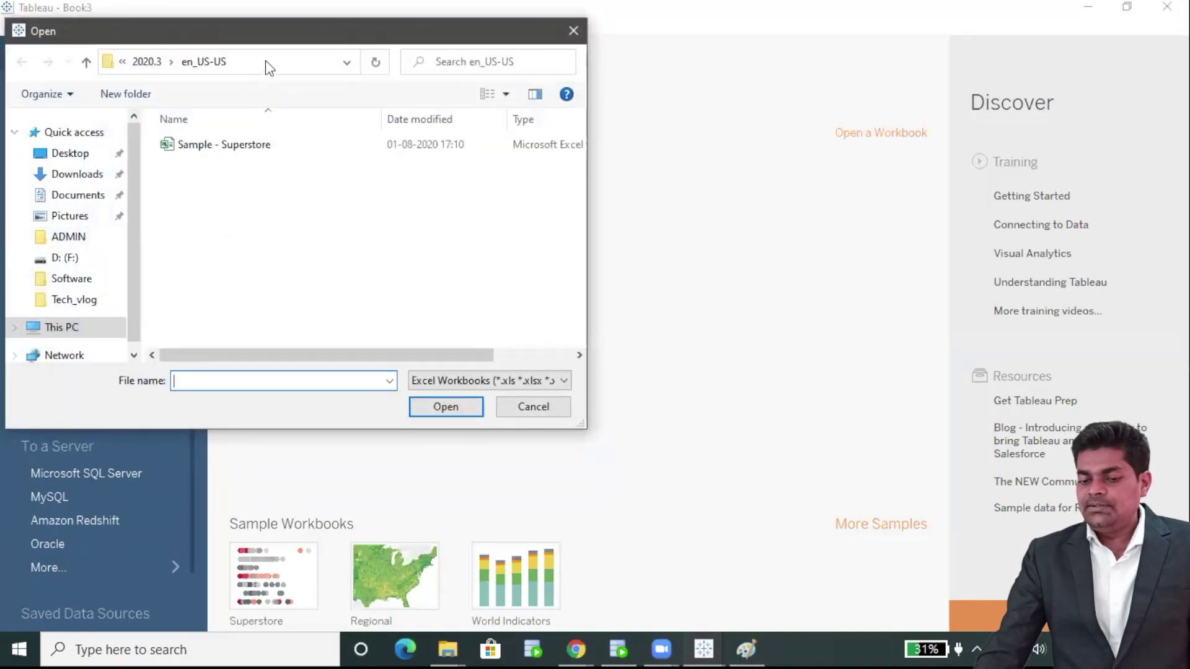
click(265, 61)
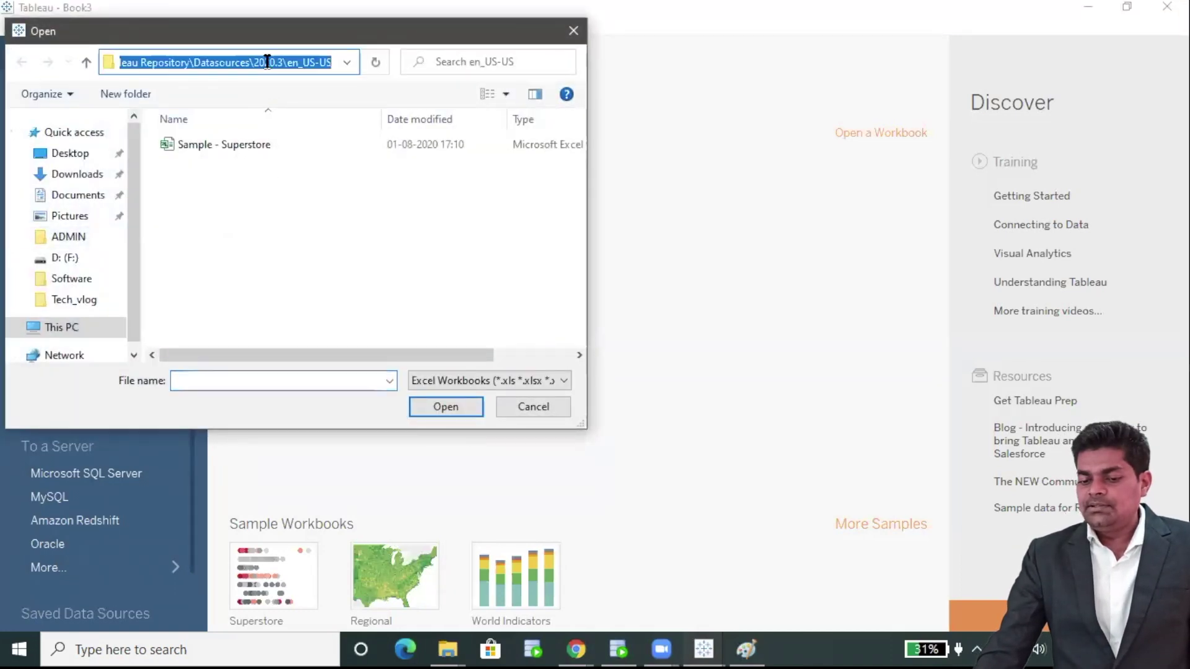
click(222, 144)
click(454, 406)
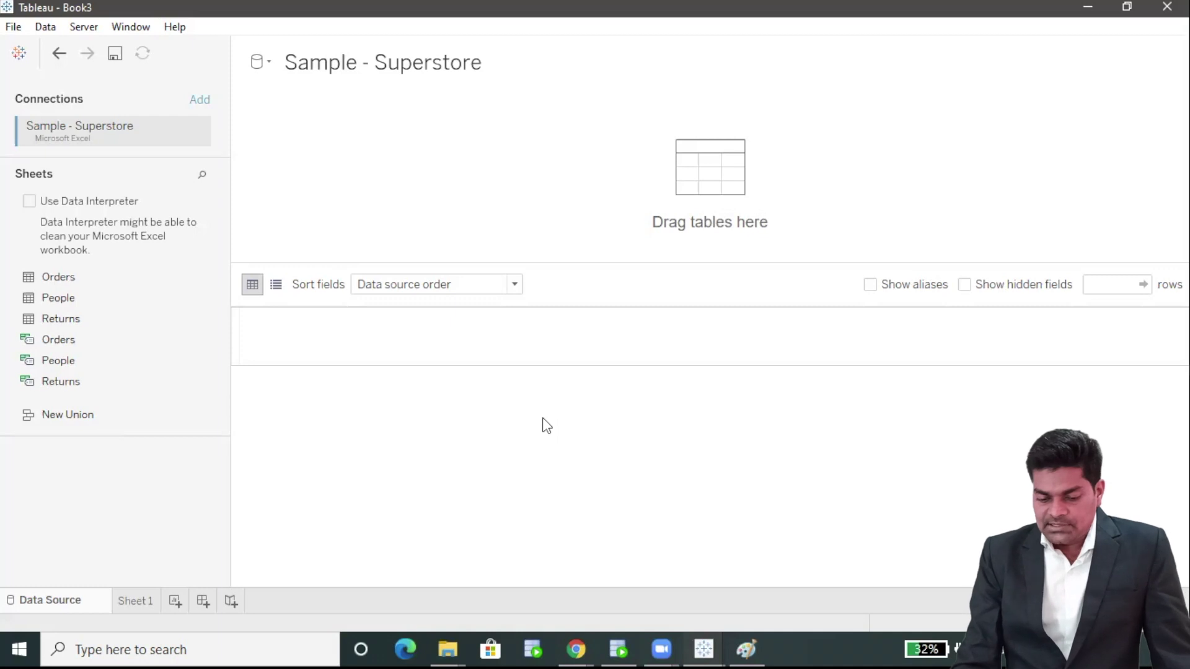
- Switch to the en_US-US folder in File Explorer and open the Sample - Superstore workbook in Excel
mouse_move(448, 647)
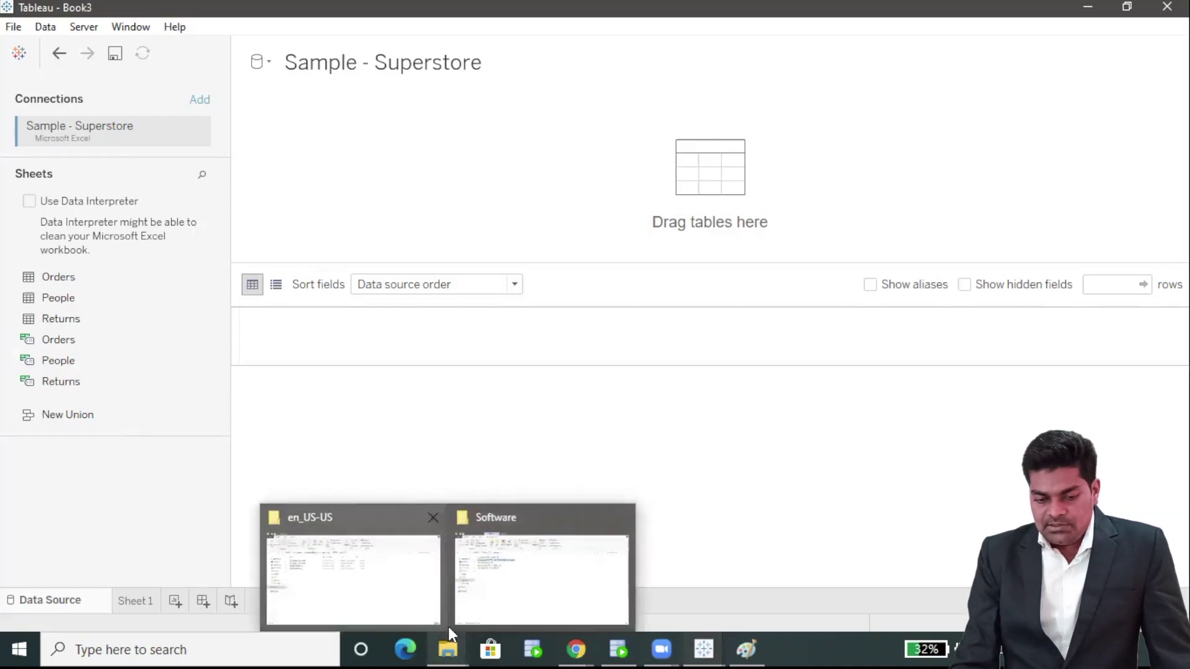
click(412, 587)
double_click(273, 213)
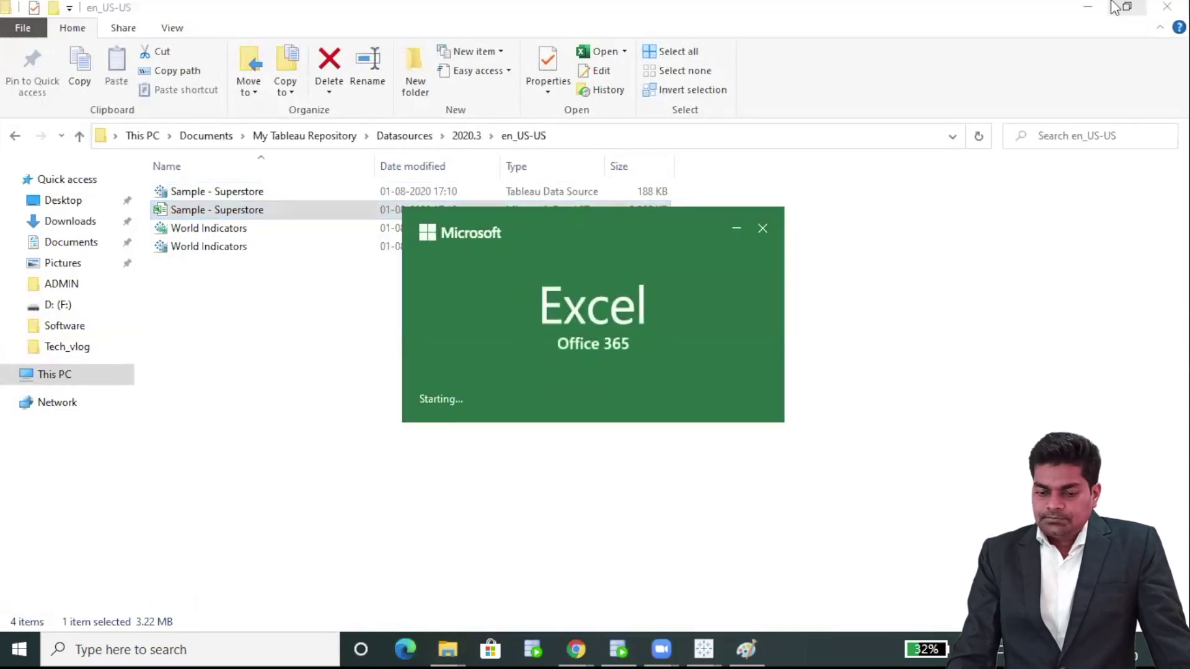
- Review the Orders, People and Returns sheets of the Sample - Superstore workbook in Excel, and minimize Excel to return to Tableau
click(1088, 7)
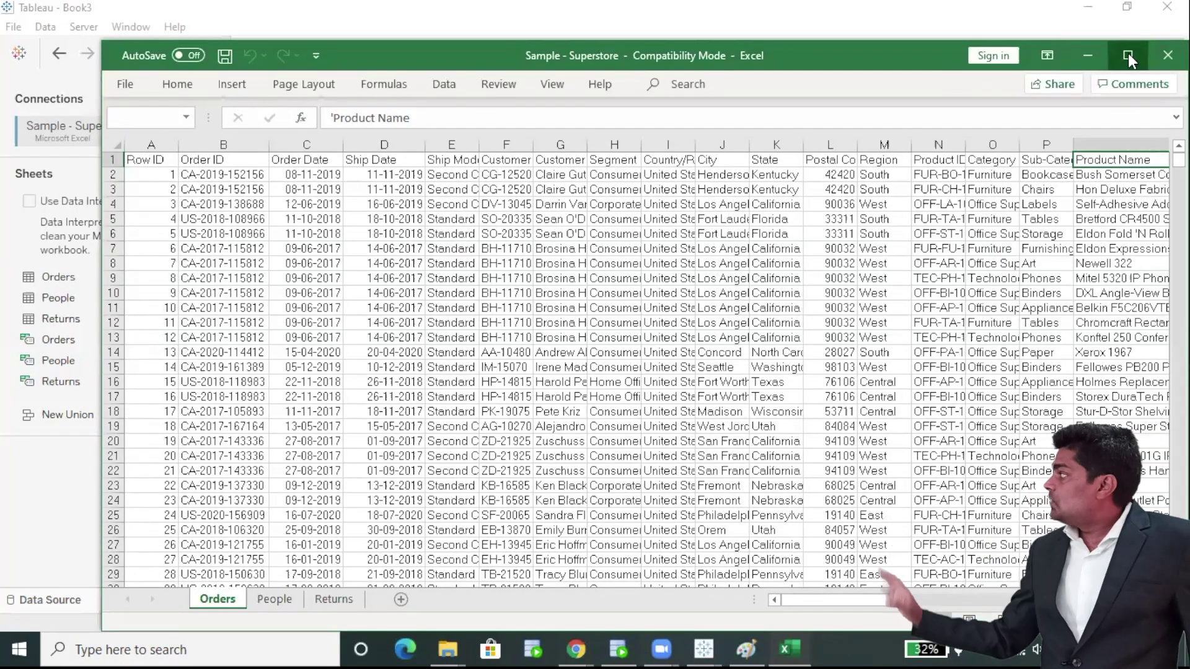
click(1128, 55)
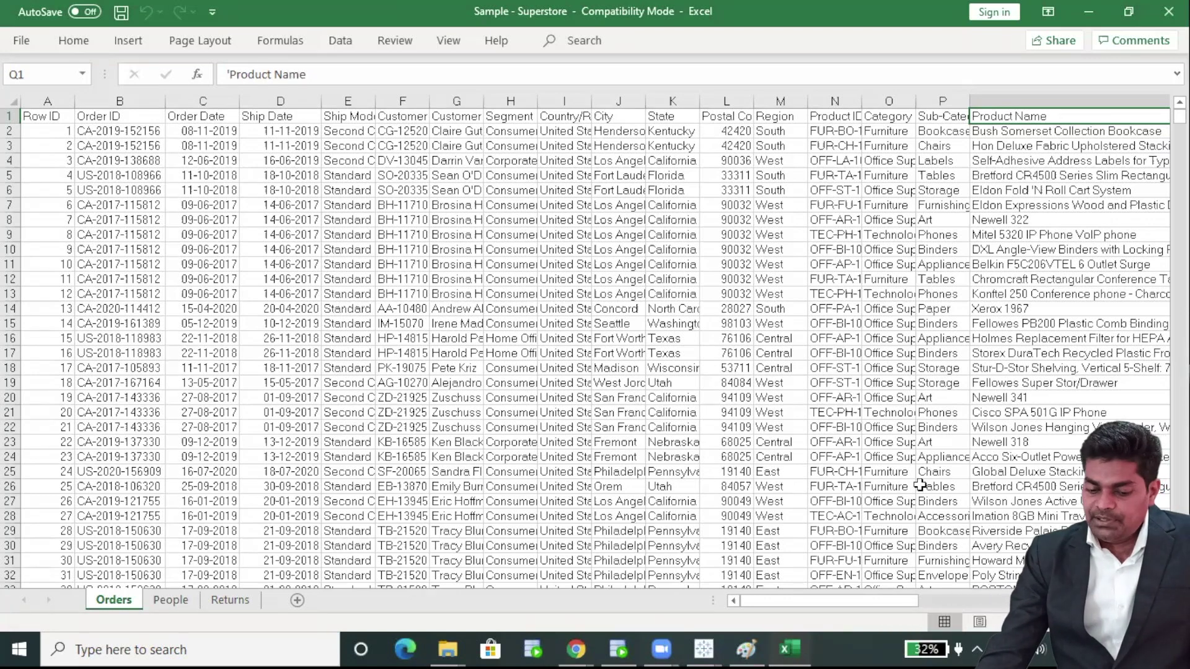
click(166, 599)
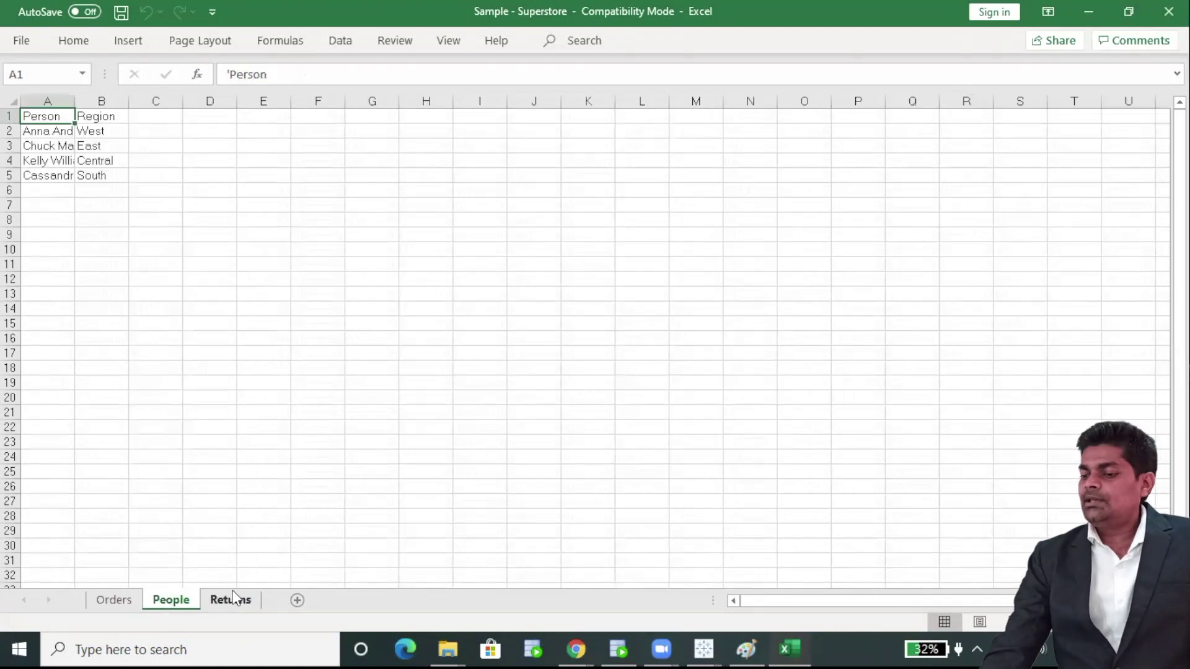
click(233, 599)
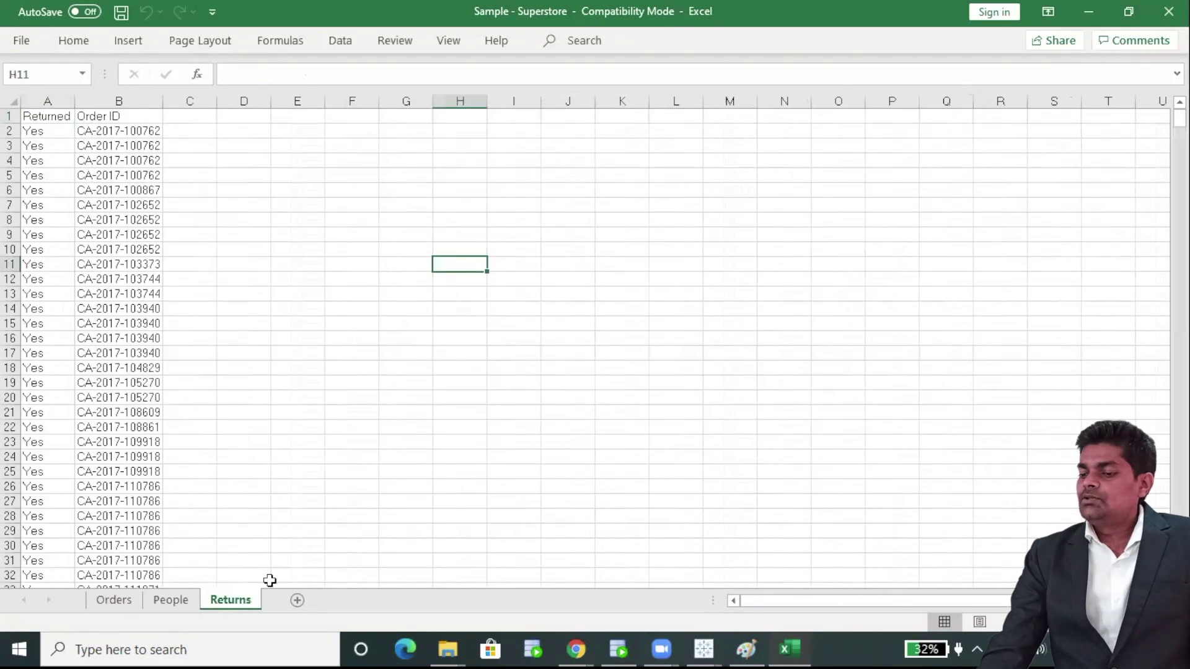
click(1089, 12)
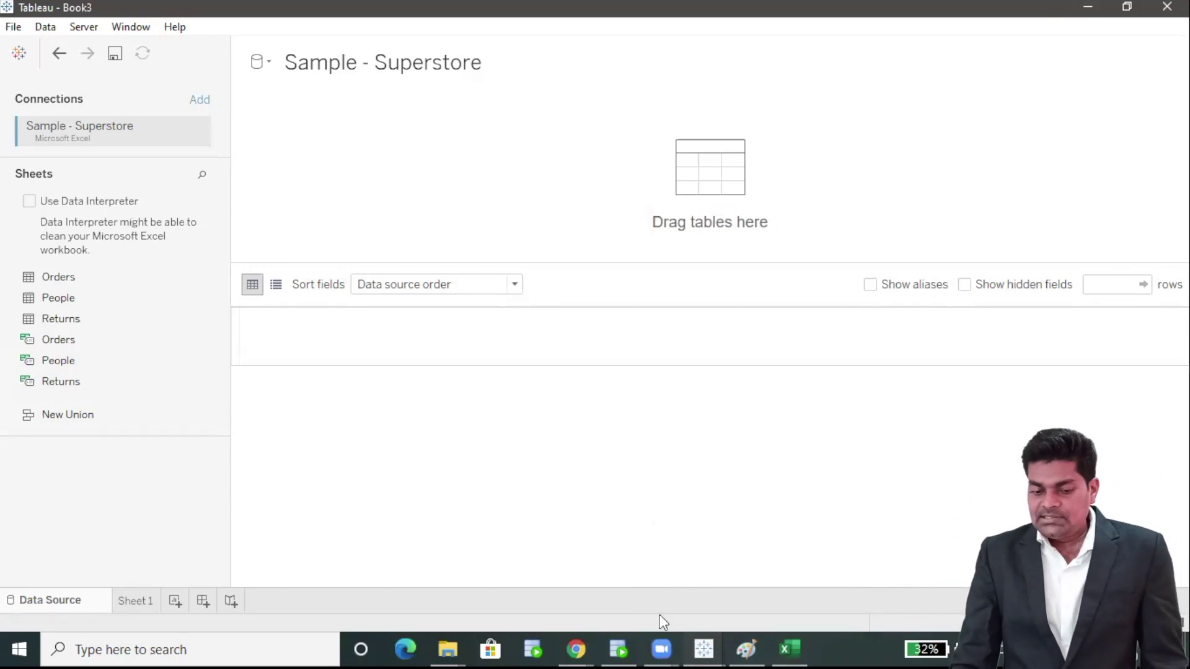
- Switch to Paint to study the labelled diagram of the data source page, and return to the Book3 workbook in Tableau
mouse_move(746, 648)
click(750, 600)
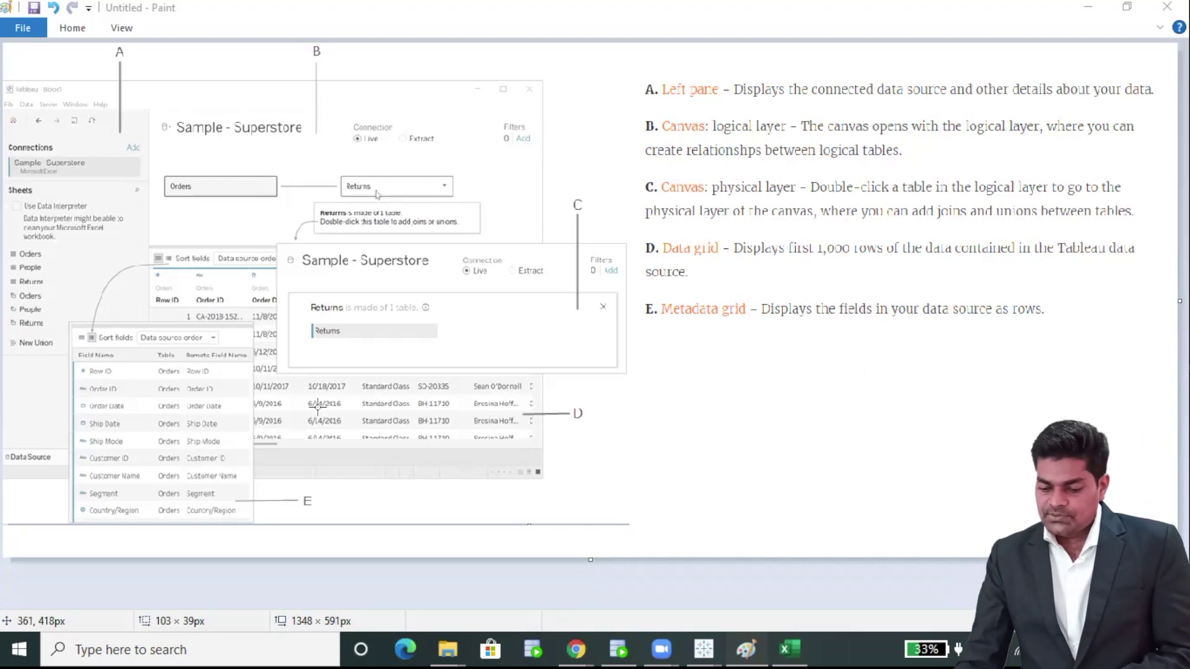
mouse_move(703, 649)
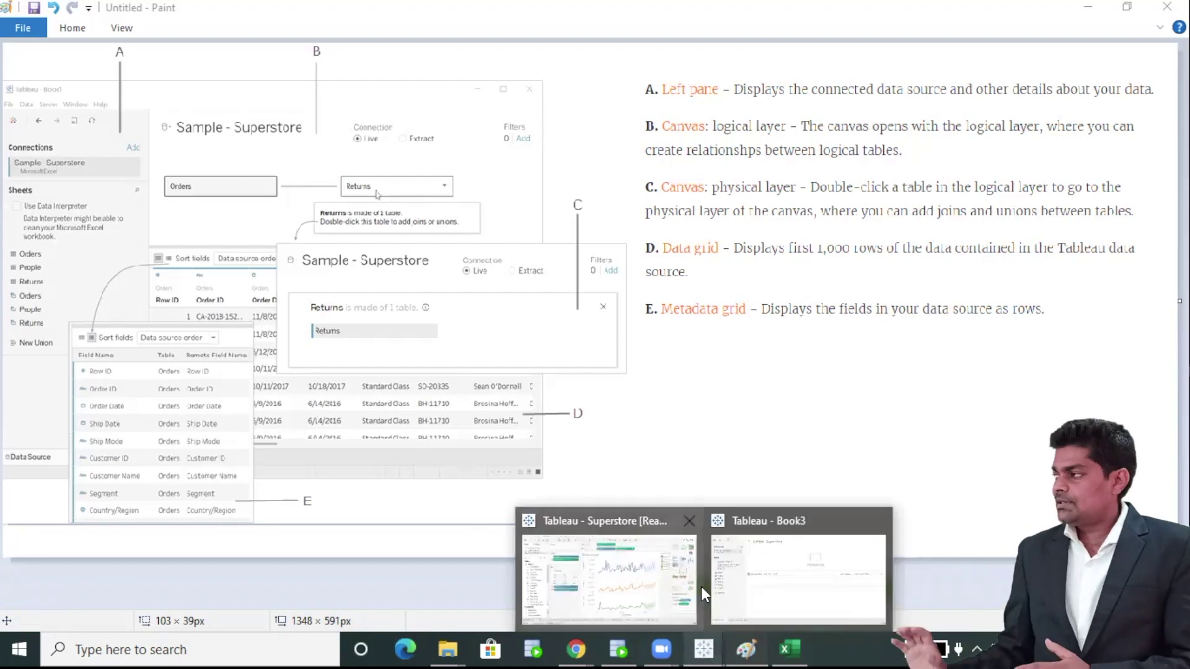
click(759, 560)
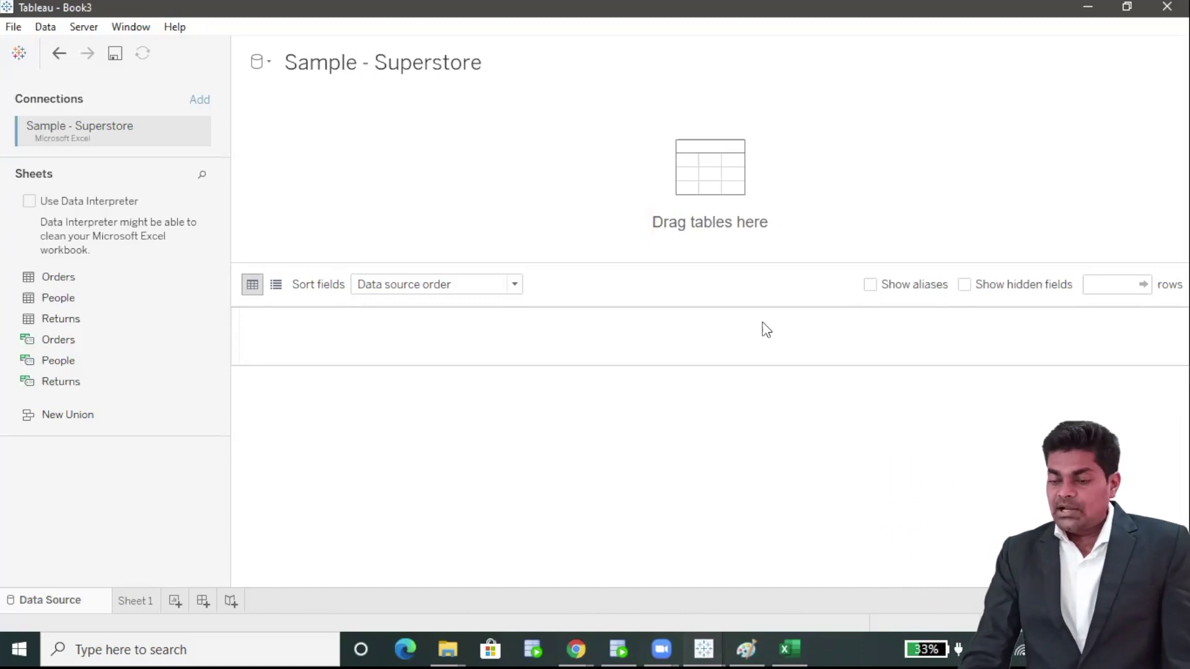
- Add the Orders table to the data source canvas and relate the People table to it
click(116, 280)
drag(137, 272, 501, 172)
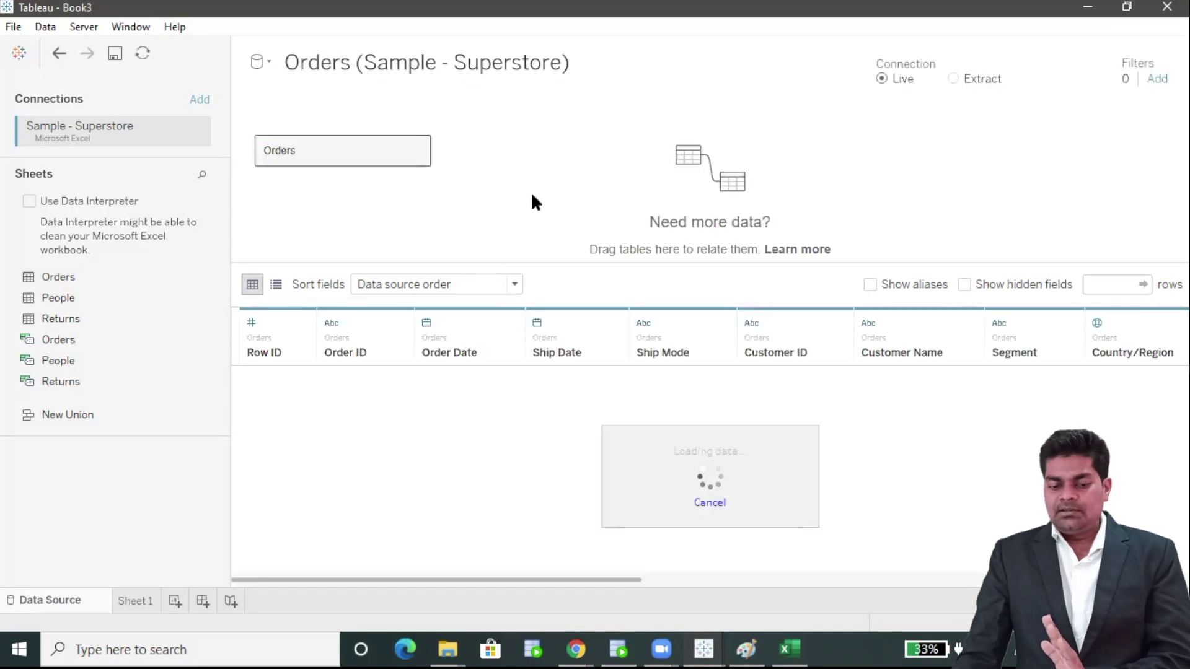
drag(57, 295, 562, 133)
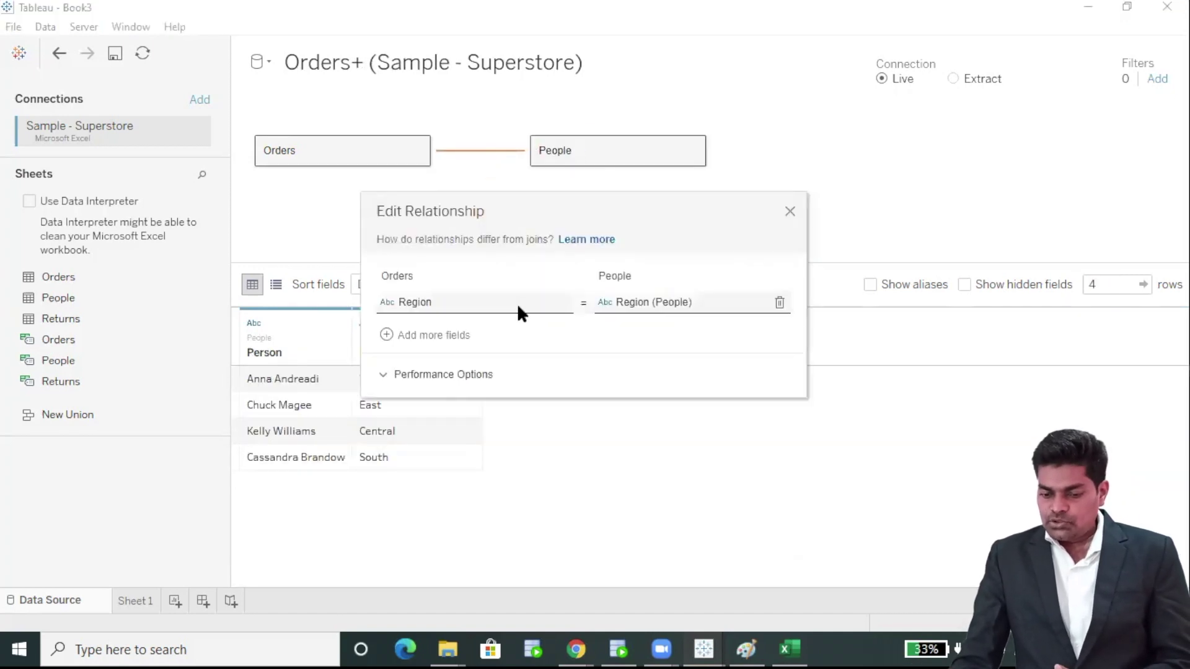
- Inspect the field choices on both sides of the Region relationship between Orders and People, and close the relationship settings
click(545, 302)
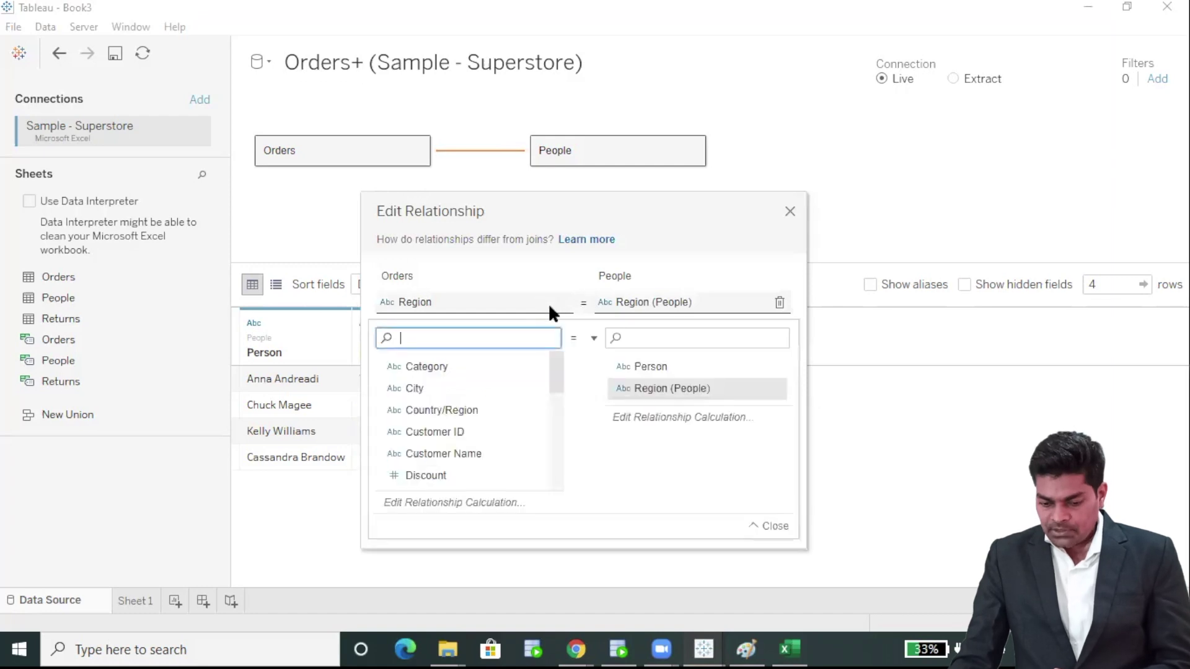
mouse_move(561, 385)
mouse_down()
mouse_move(568, 487)
mouse_move(567, 377)
mouse_up()
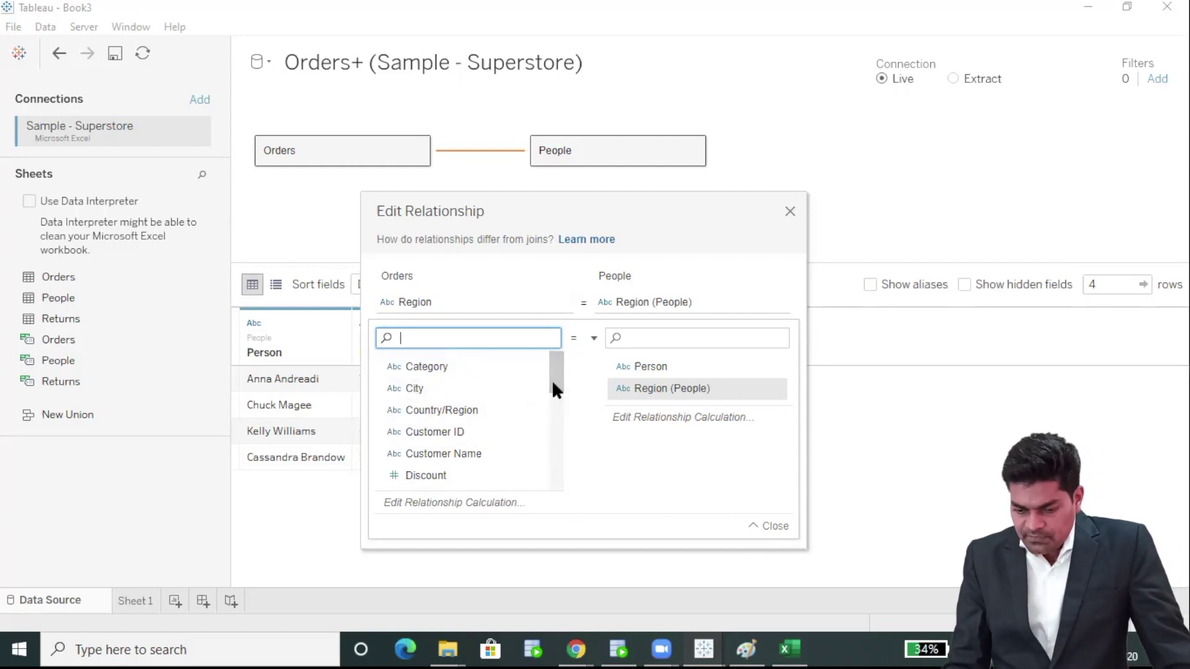
click(720, 297)
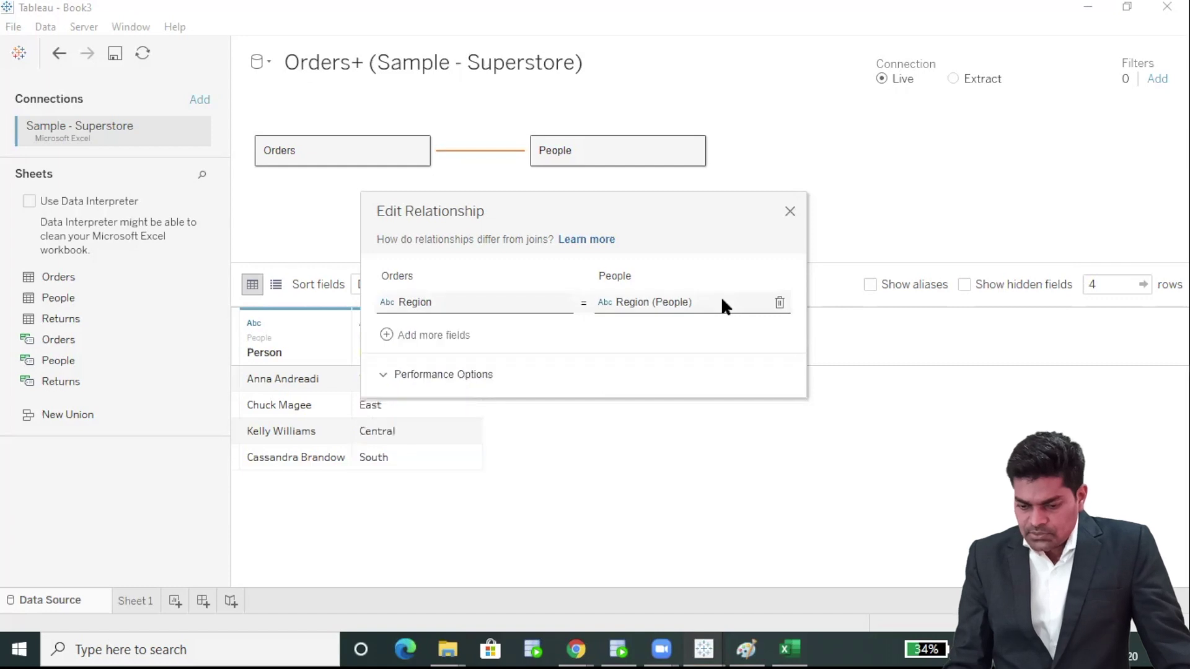
click(720, 298)
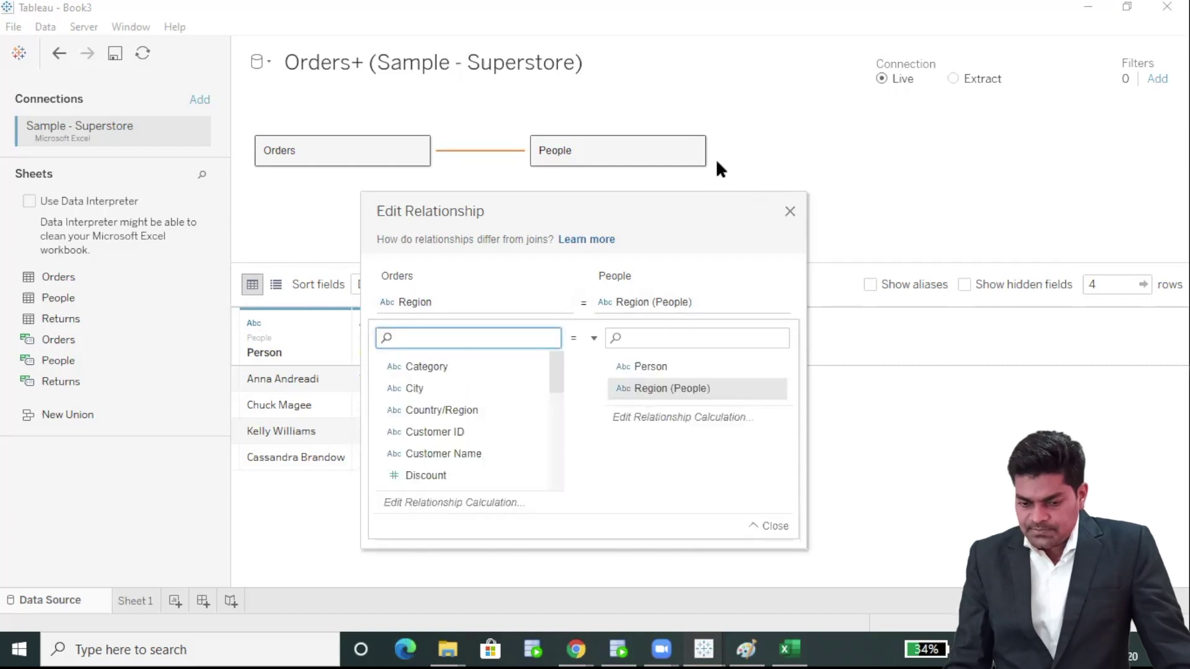
click(789, 211)
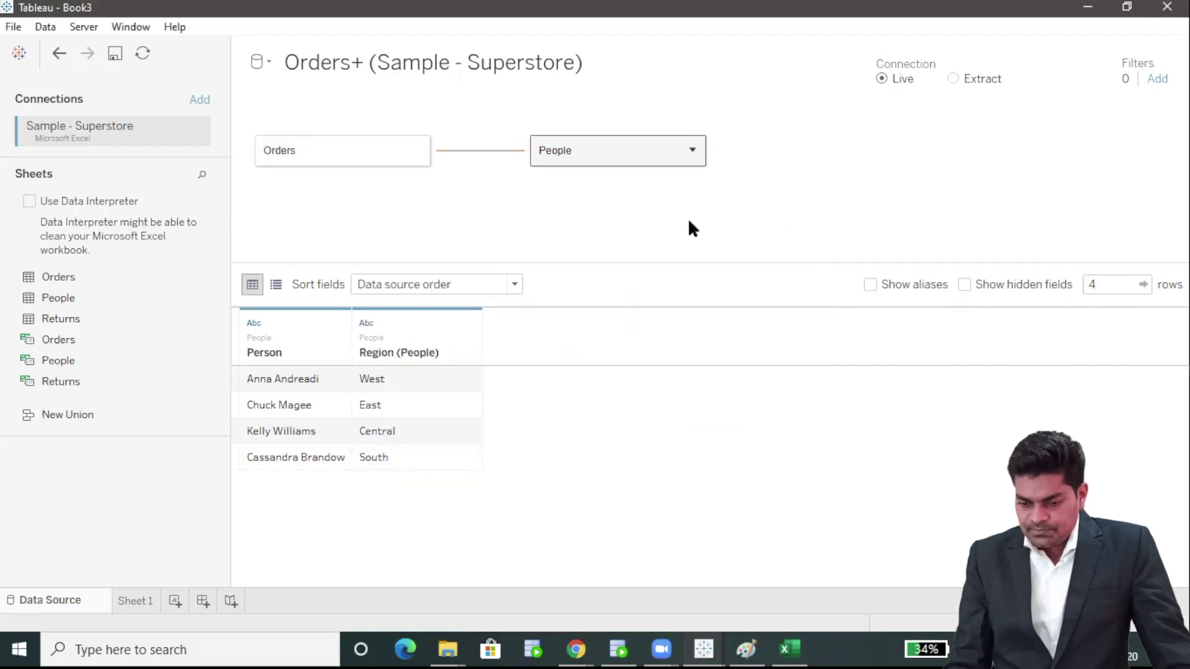
- Clear Orders and People from the canvas, and add Orders again with Returns related to it on Order ID
click(692, 150)
click(750, 203)
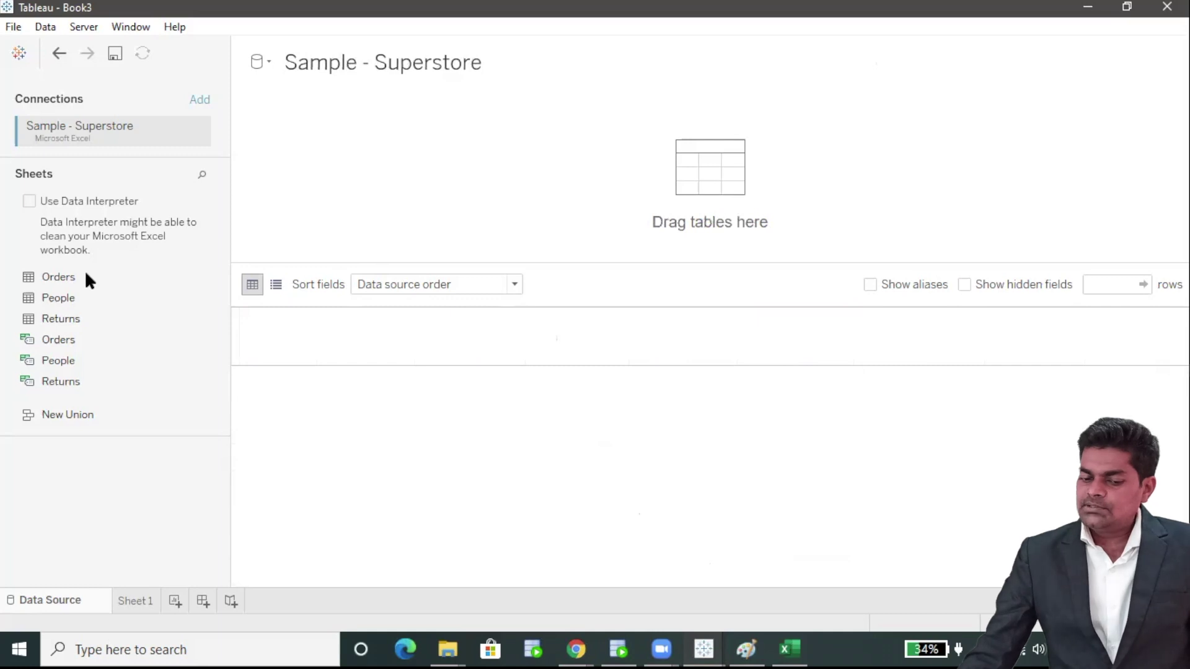
drag(67, 273, 452, 179)
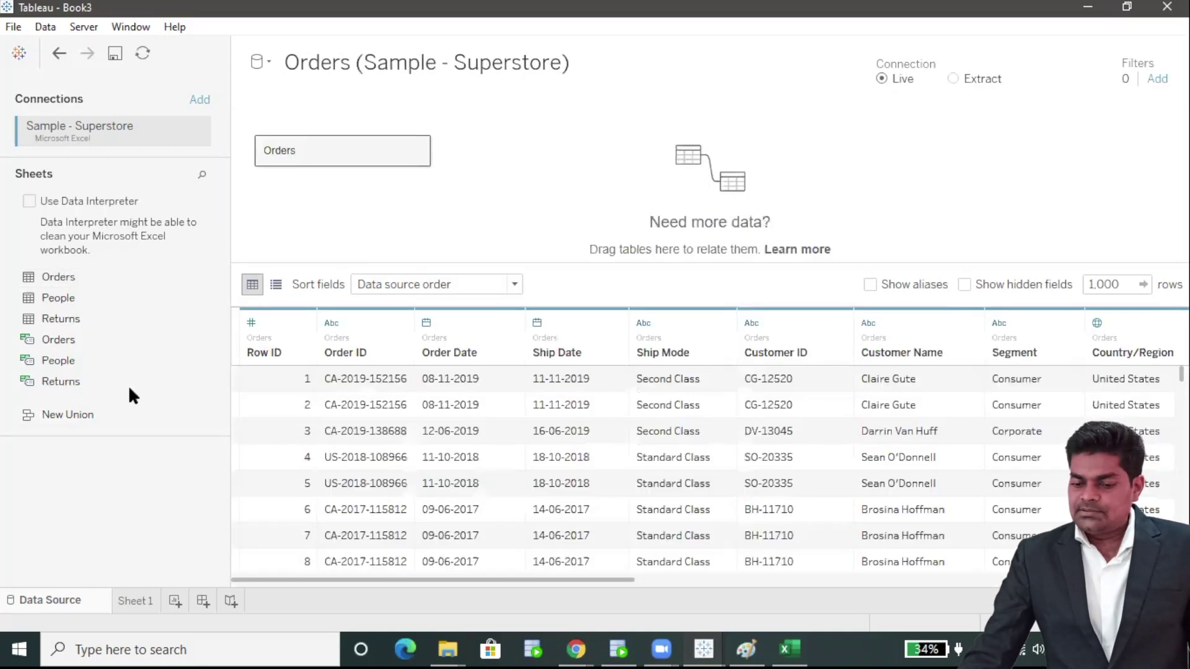
drag(69, 314, 603, 155)
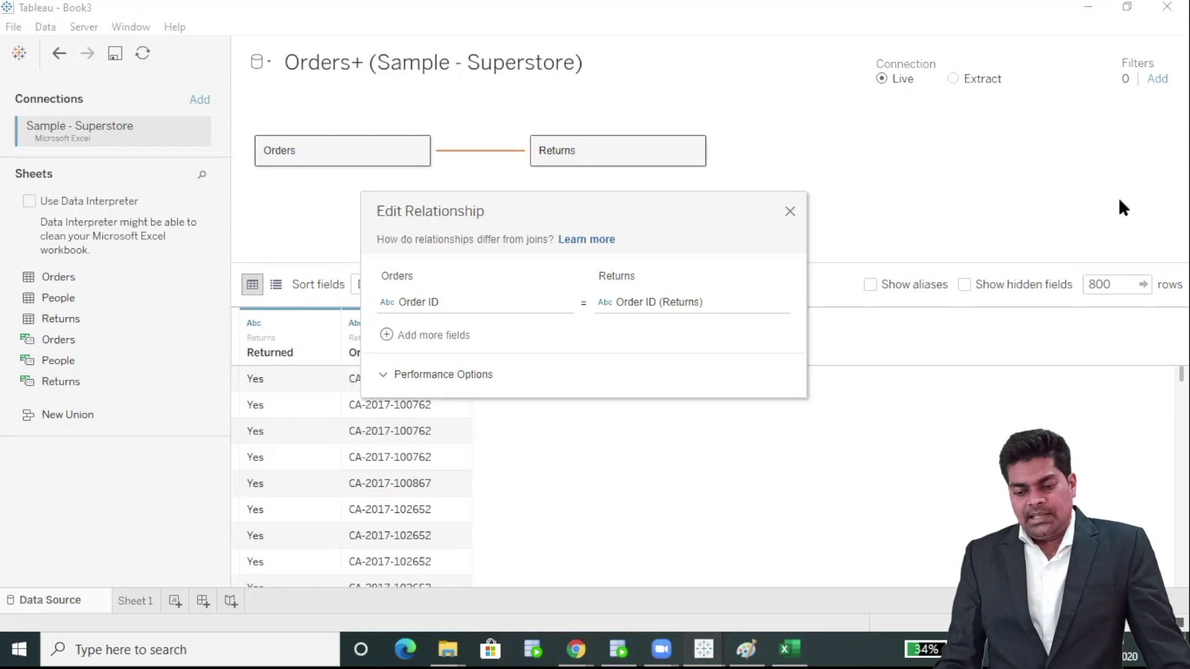
click(789, 212)
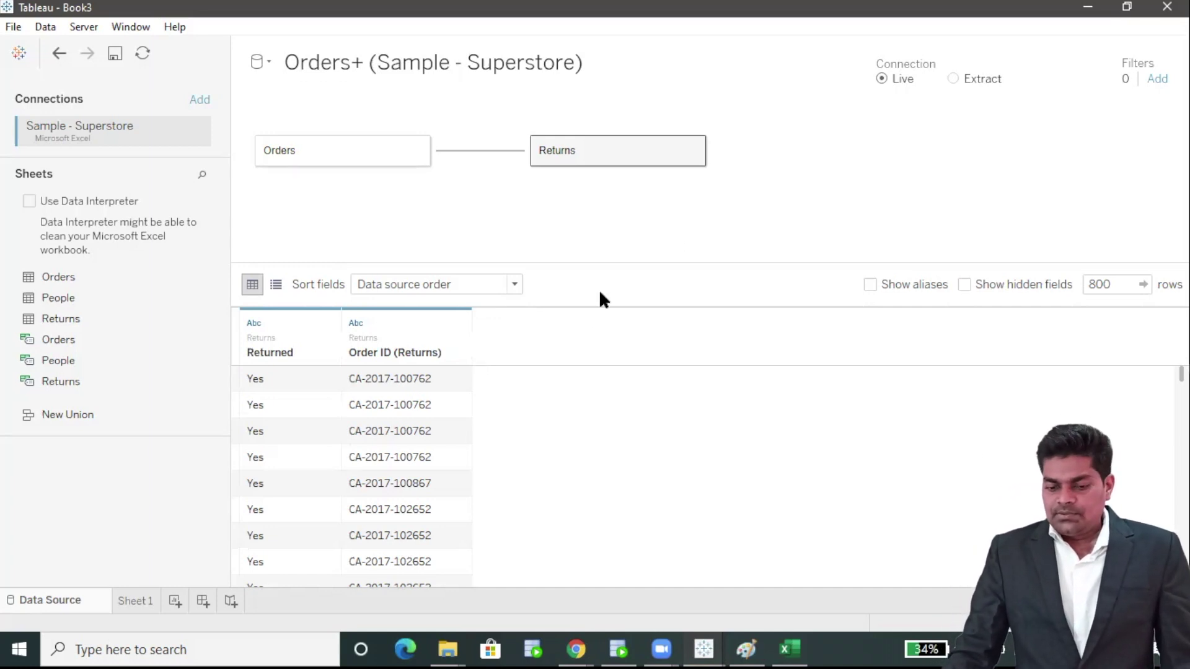
click(685, 151)
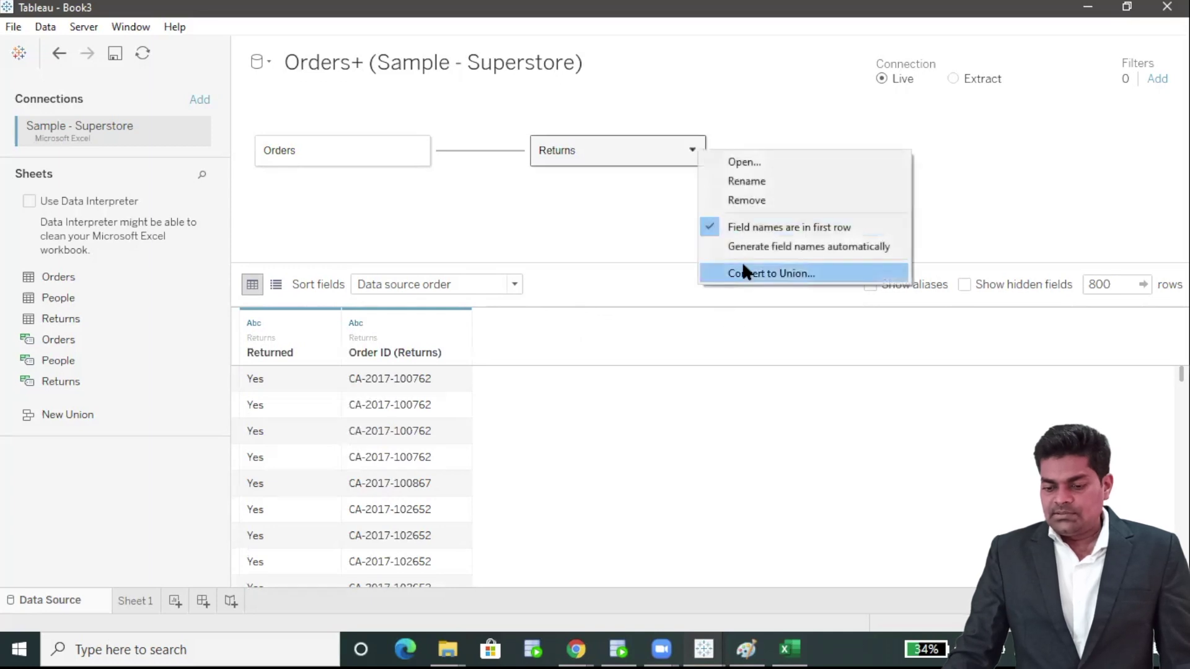
click(739, 182)
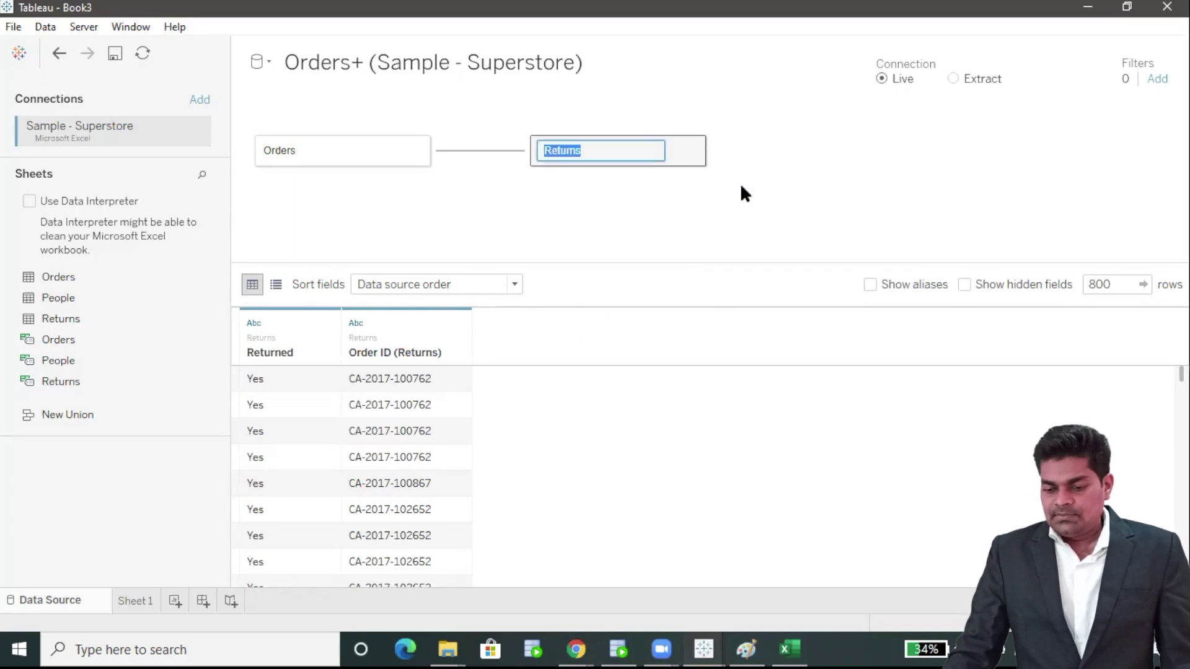
click(751, 174)
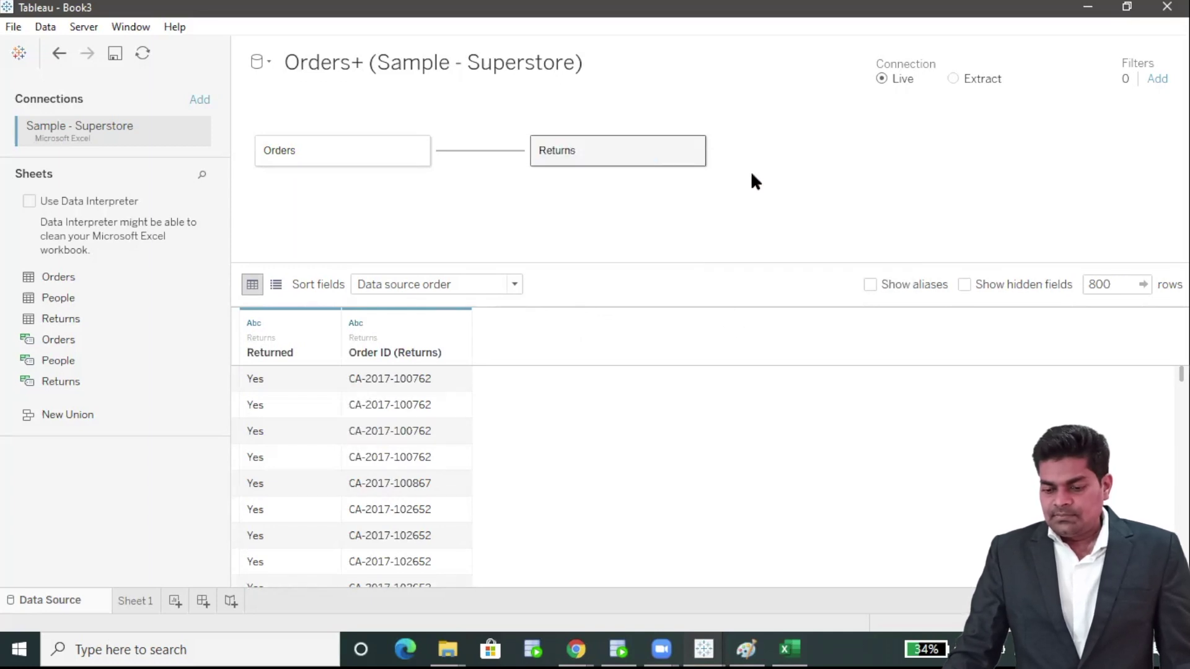
- Remove the Returns table and the Orders table from the canvas
click(689, 148)
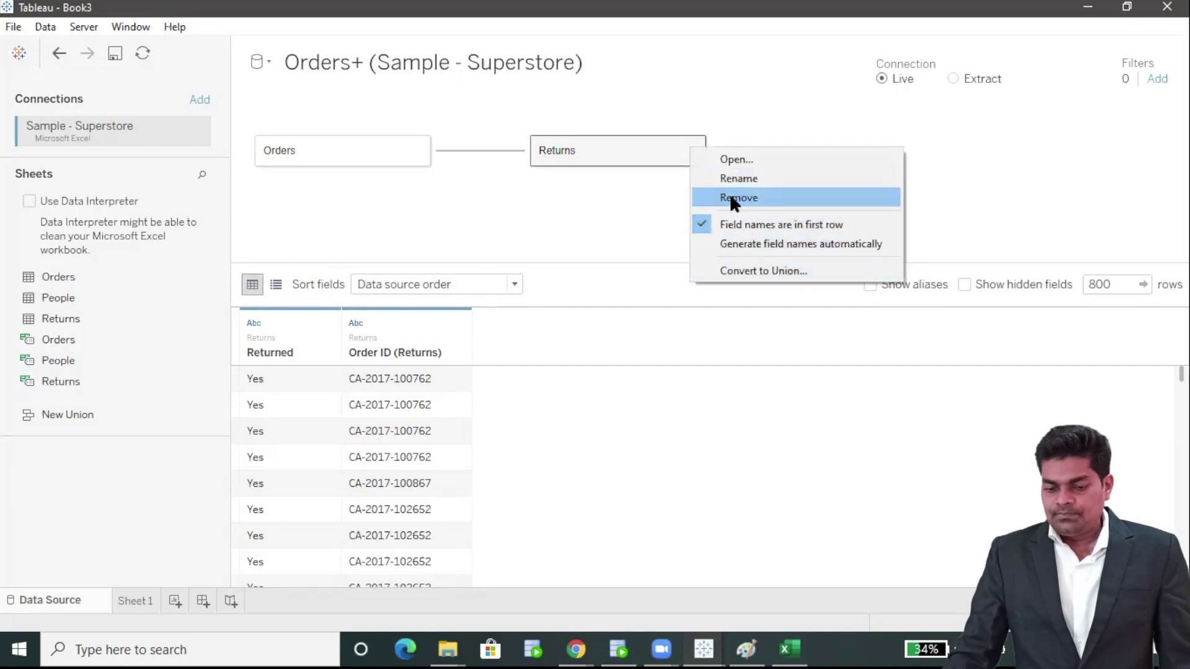
click(731, 198)
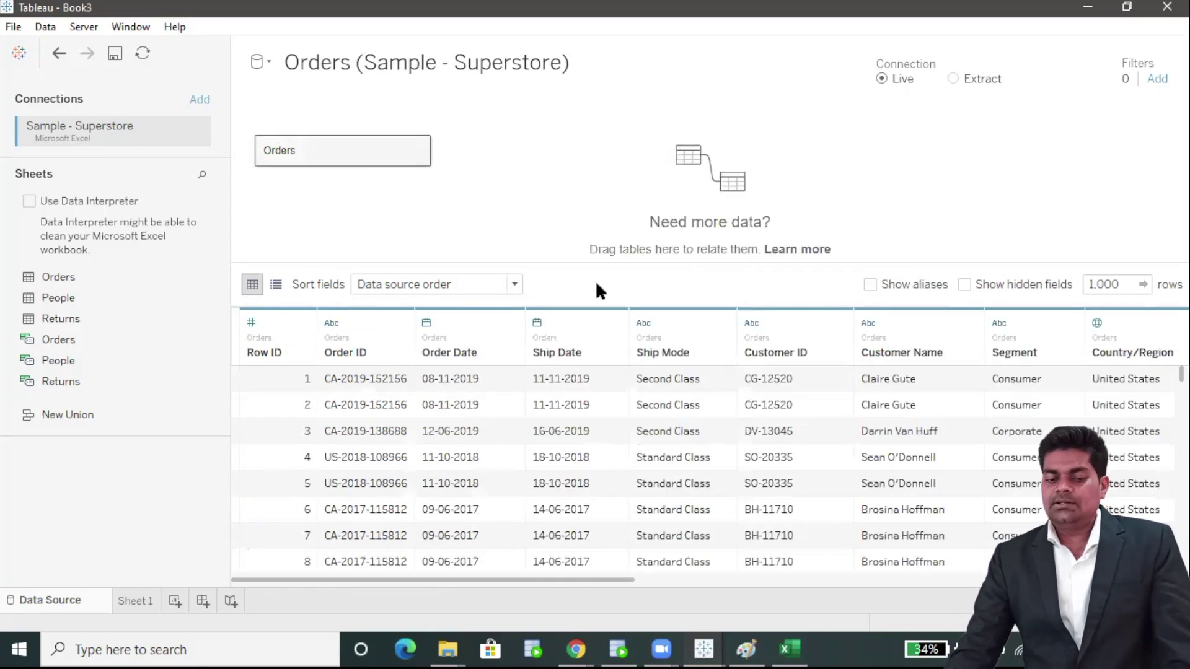
click(417, 149)
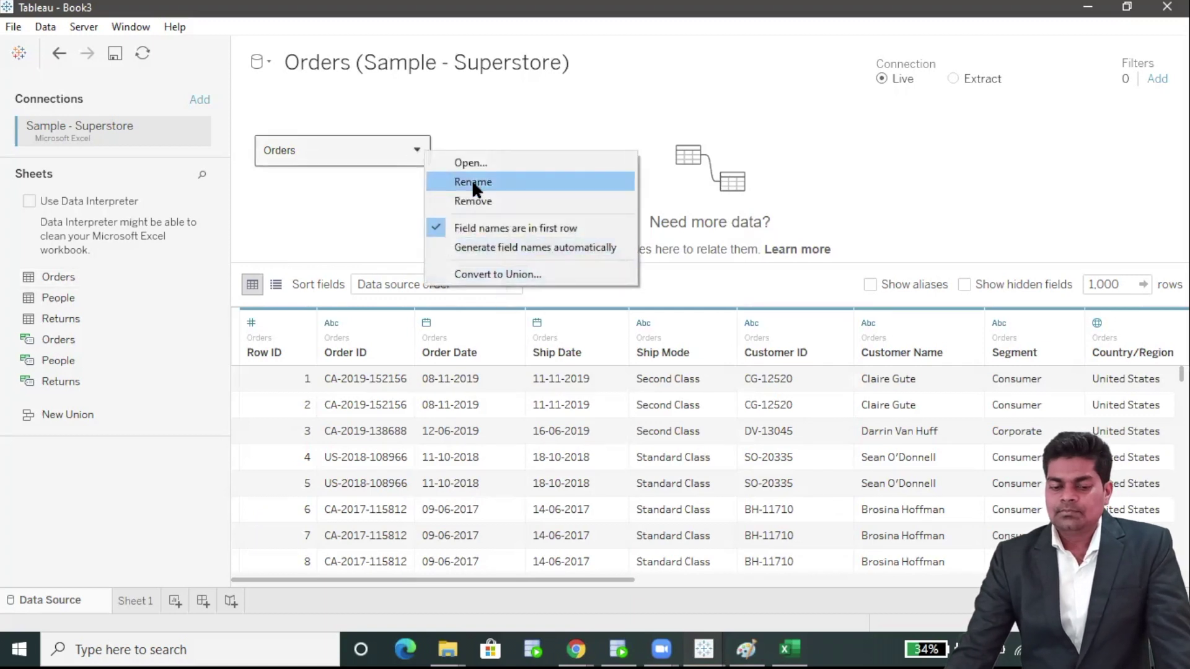
click(474, 199)
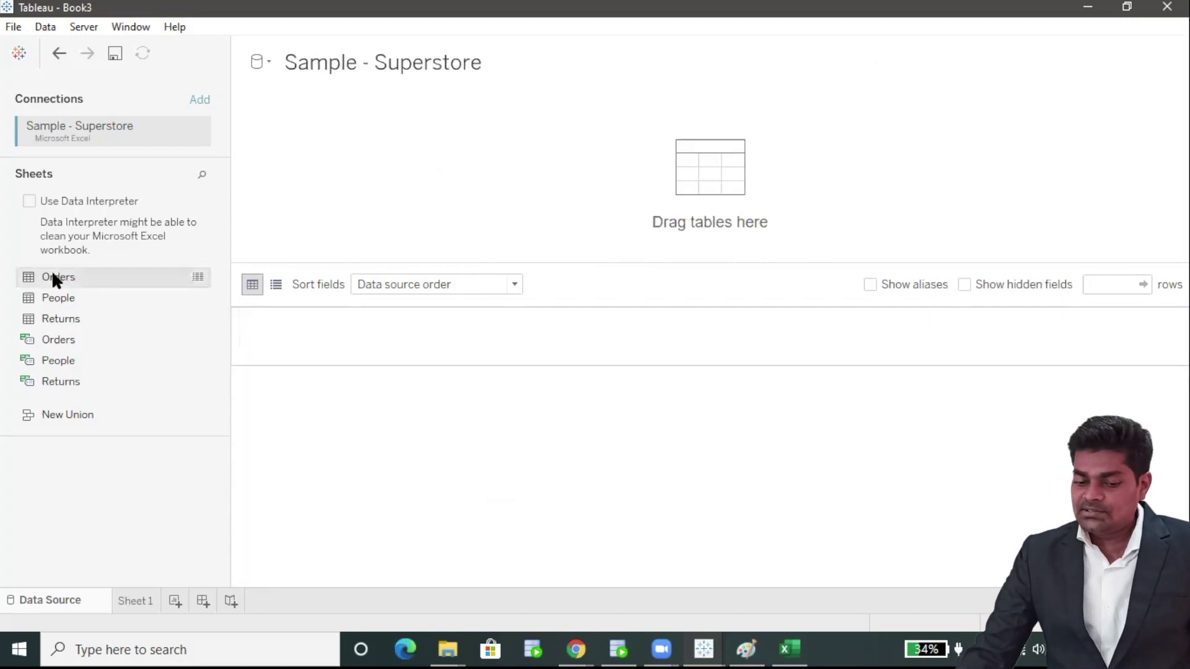
- Add the Orders table to the canvas, check its field sort options and metadata grid, and return to the data grid
drag(52, 275, 482, 158)
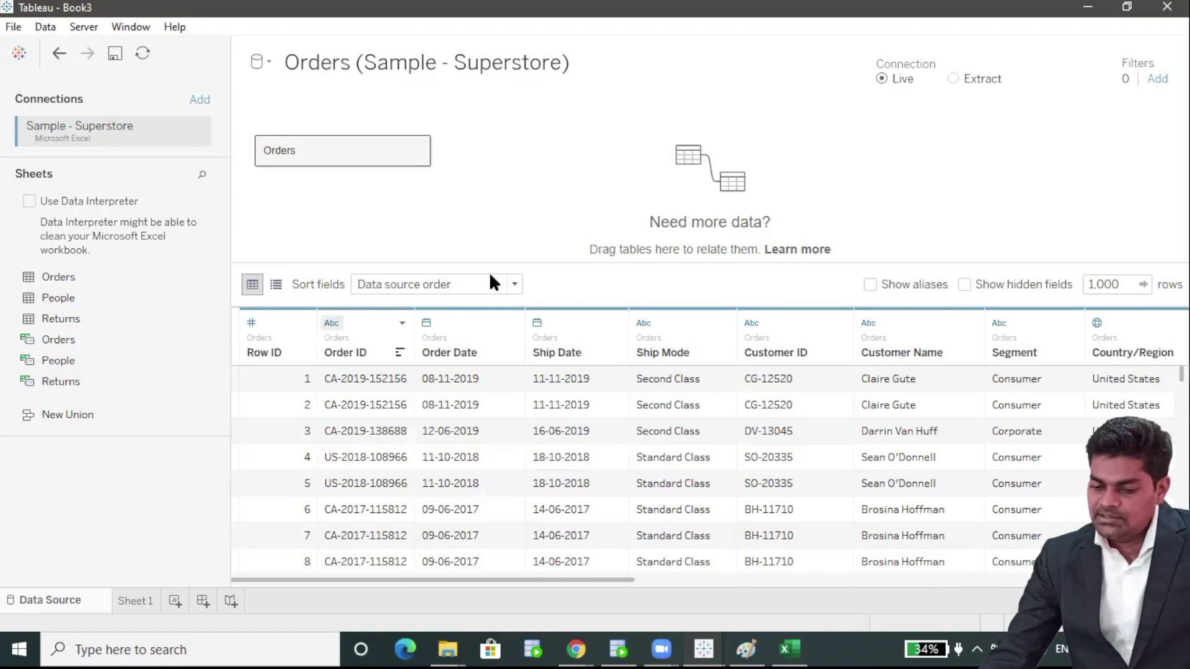
click(514, 281)
click(507, 281)
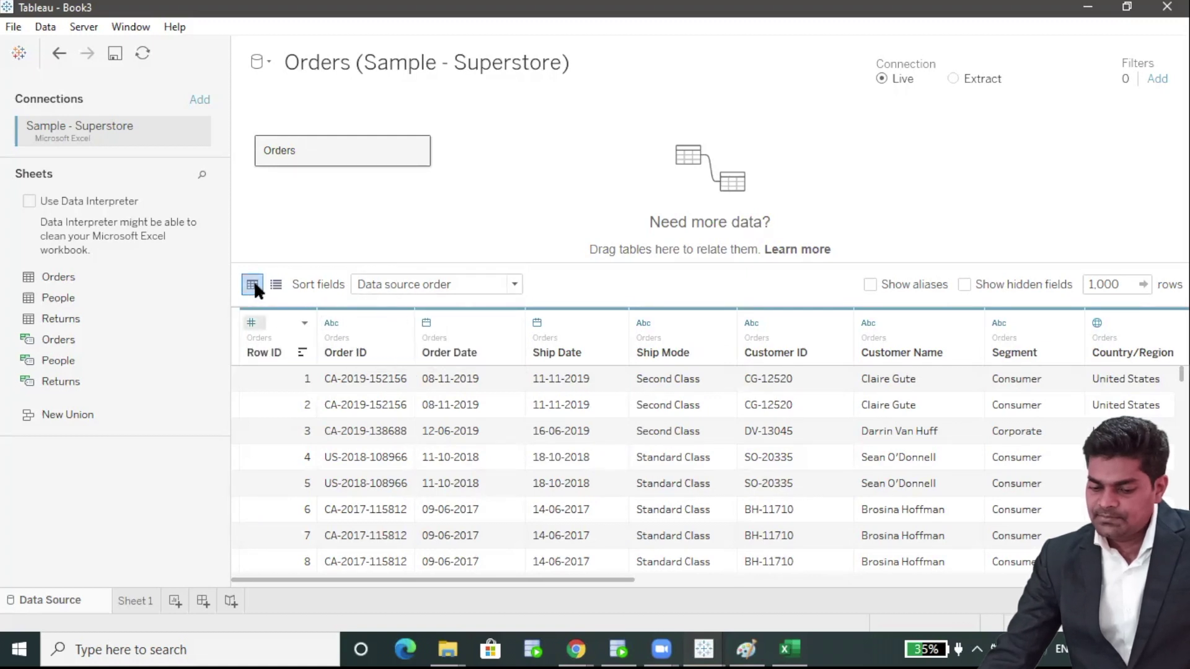
click(275, 286)
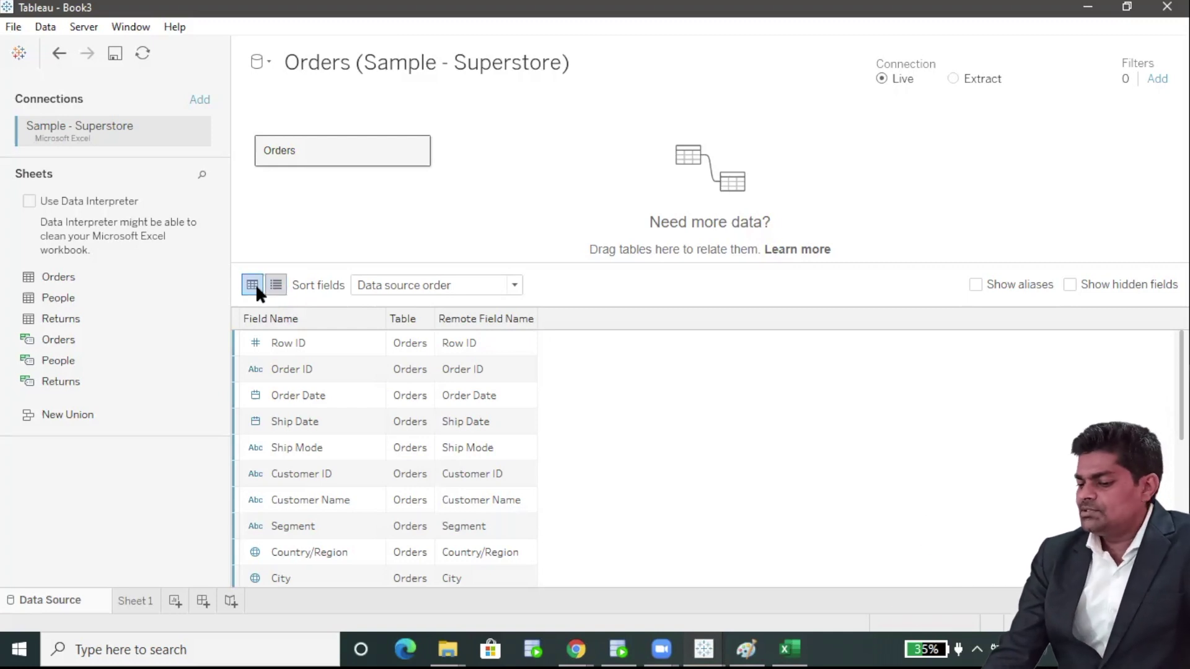
click(253, 285)
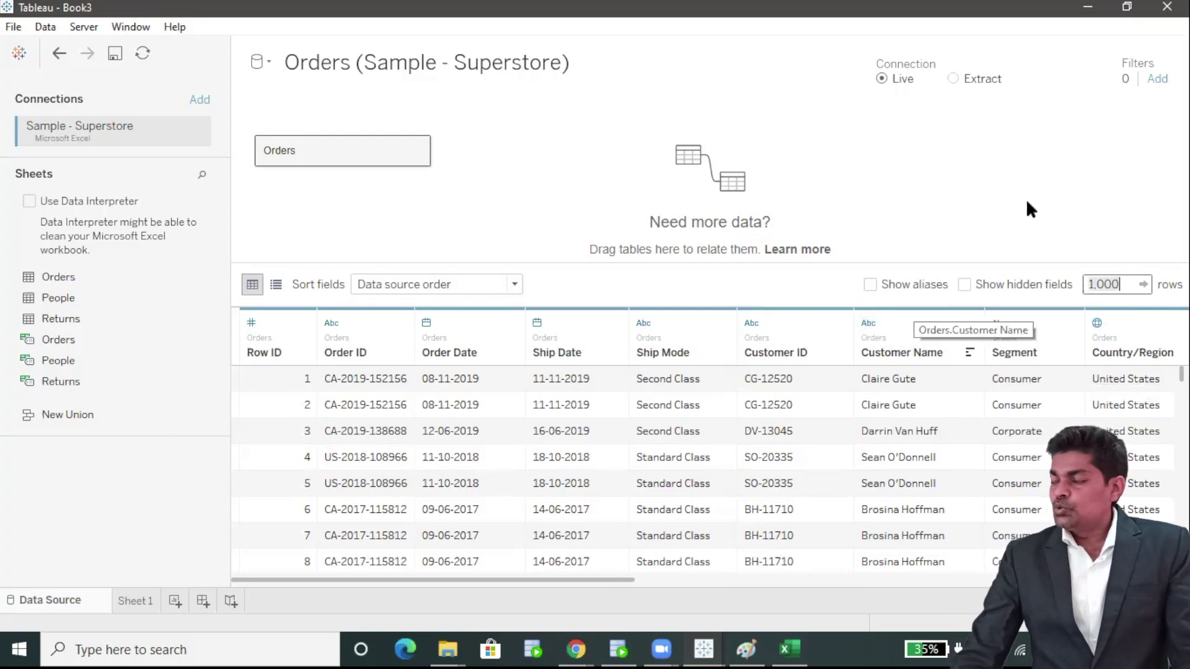
- Open Sheet 1 and outline with red rectangles its Data pane, Pages, Filters, Marks, Columns, Rows, view and Show Me areas
click(139, 599)
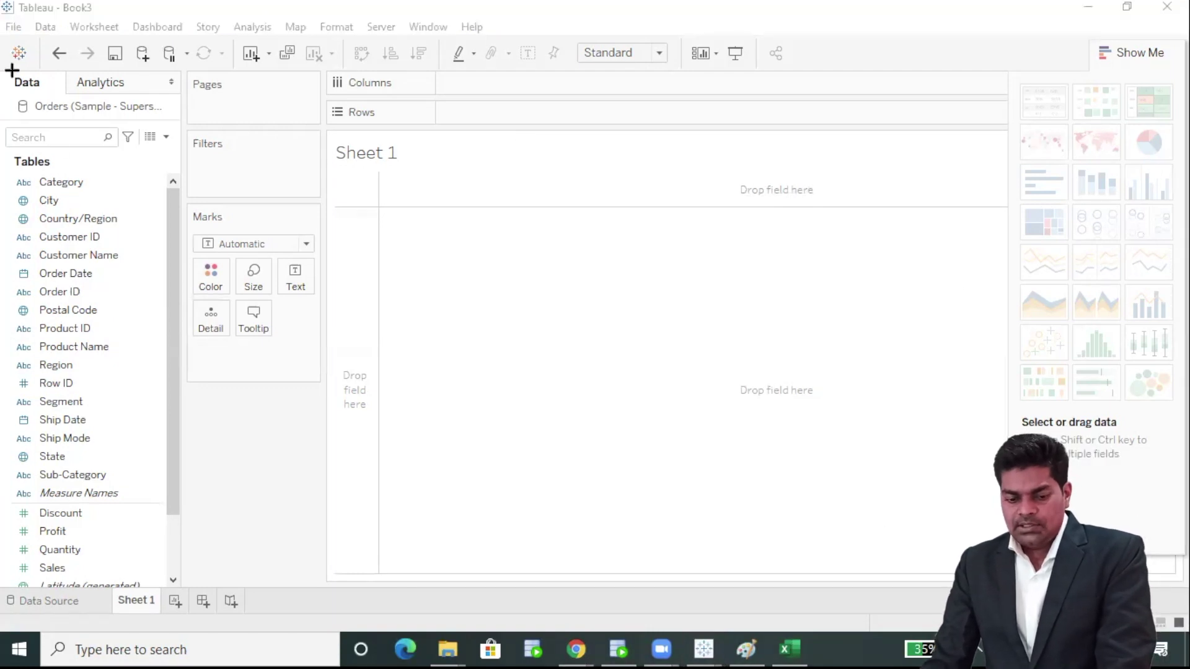
mouse_move(4, 70)
mouse_down()
mouse_move(26, 271)
mouse_move(181, 632)
mouse_move(182, 606)
mouse_move(180, 629)
mouse_move(186, 618)
mouse_up()
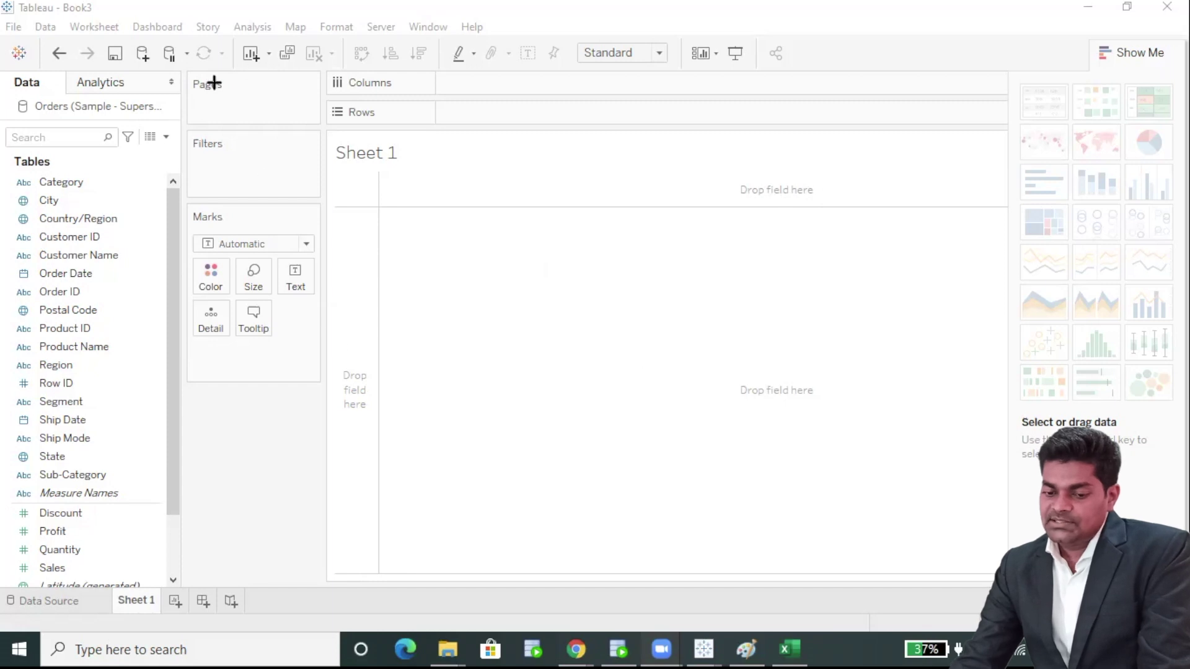
mouse_move(188, 70)
mouse_down()
mouse_move(225, 119)
mouse_move(318, 120)
mouse_move(311, 129)
mouse_up()
mouse_move(189, 130)
mouse_down()
mouse_move(188, 183)
mouse_move(323, 195)
mouse_up()
mouse_move(188, 205)
mouse_down()
mouse_move(180, 284)
mouse_move(260, 356)
mouse_move(308, 369)
mouse_up()
mouse_move(330, 72)
mouse_down()
mouse_move(691, 26)
mouse_move(1026, 94)
mouse_move(1025, 106)
mouse_move(984, 101)
mouse_up()
mouse_move(327, 93)
mouse_down()
mouse_move(995, 90)
mouse_move(1002, 124)
mouse_up()
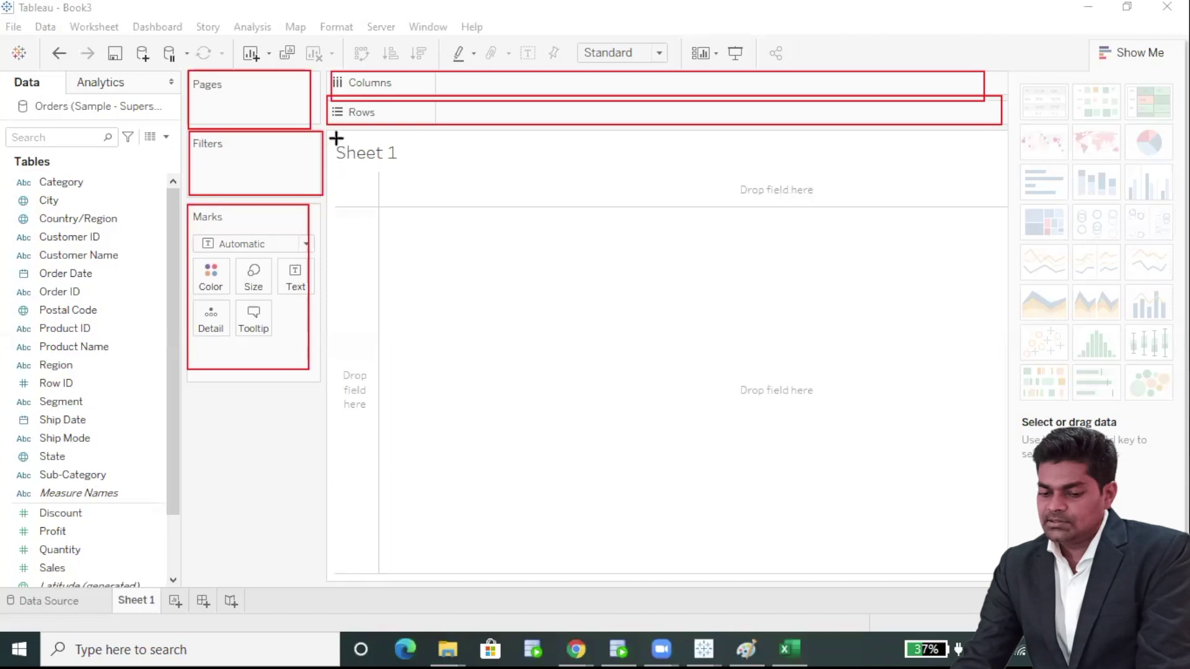
mouse_move(333, 132)
mouse_down()
mouse_move(332, 208)
mouse_move(459, 526)
mouse_move(854, 462)
mouse_move(988, 548)
mouse_move(1001, 570)
mouse_up()
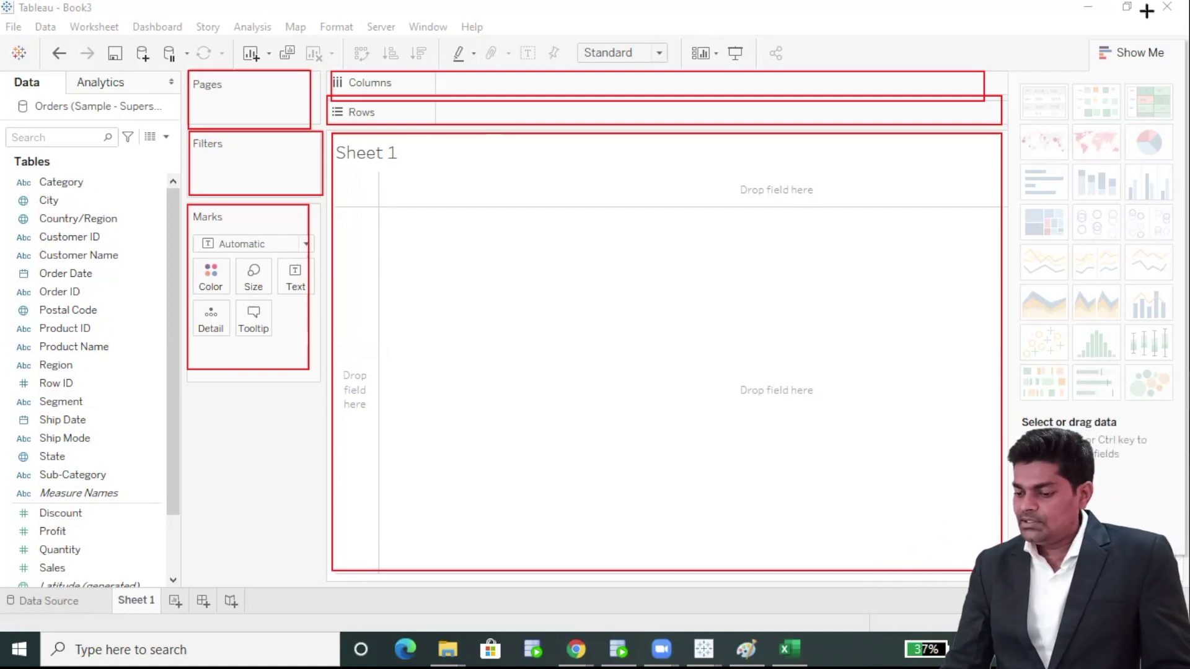
mouse_move(1011, 43)
mouse_down()
mouse_move(1012, 173)
mouse_move(1156, 517)
mouse_move(1178, 493)
mouse_up()
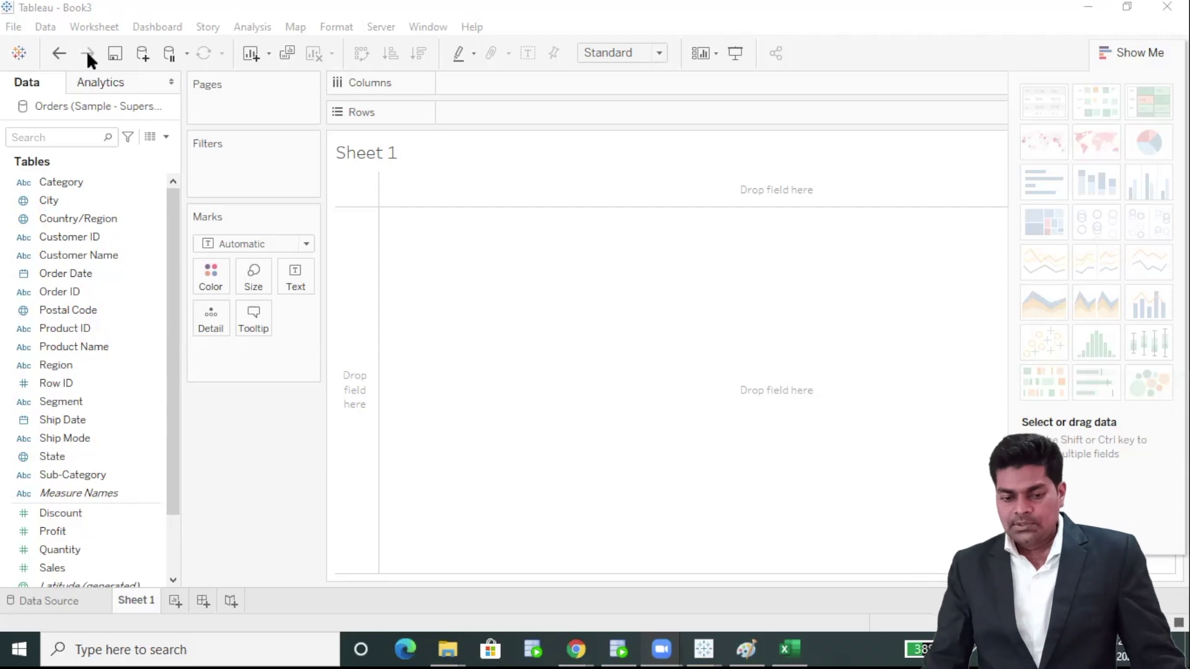
- Add Category to the rows and Sales as the displayed measure, and turn the resulting table into a pie chart
click(139, 183)
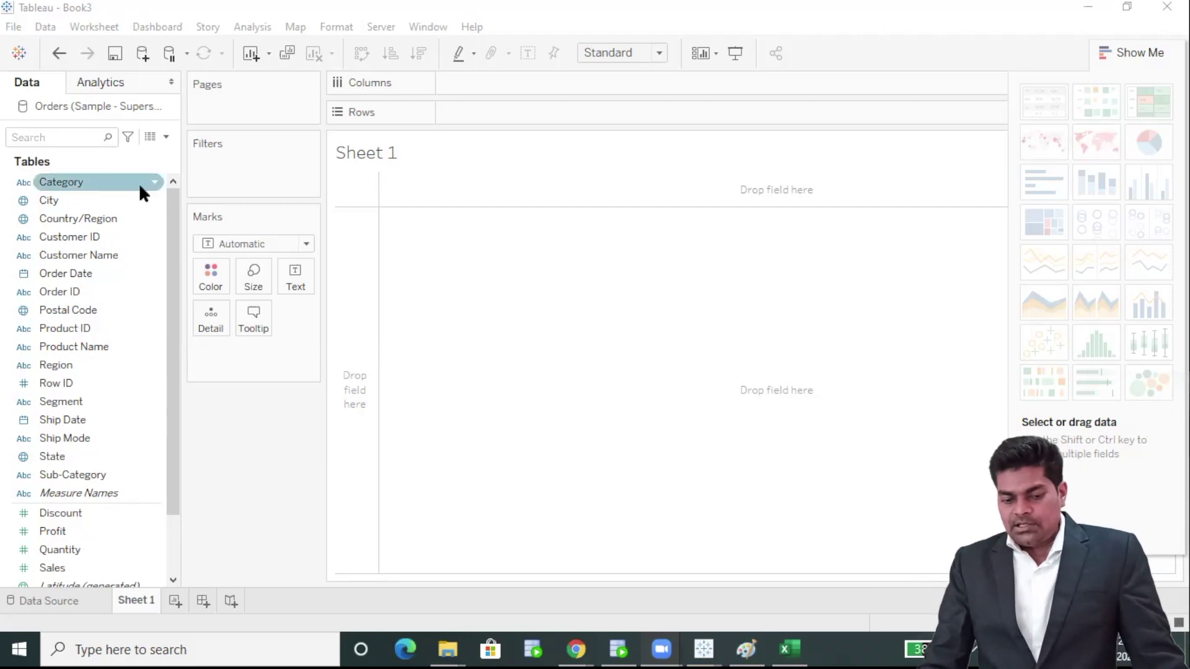
click(96, 183)
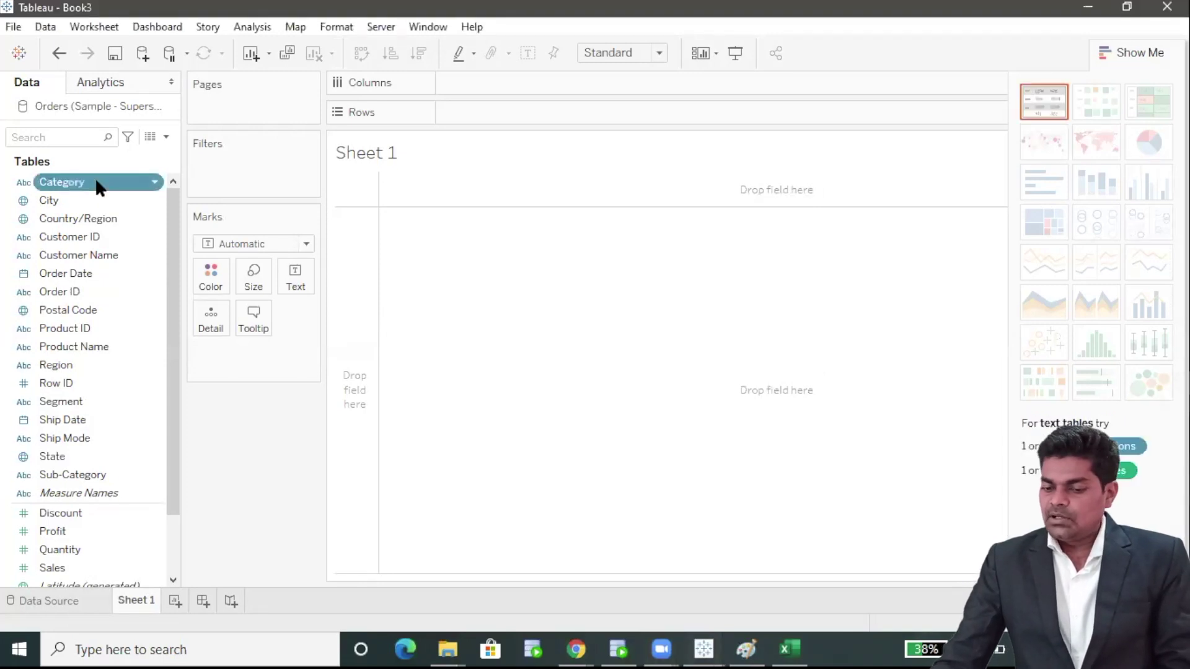
double_click(96, 182)
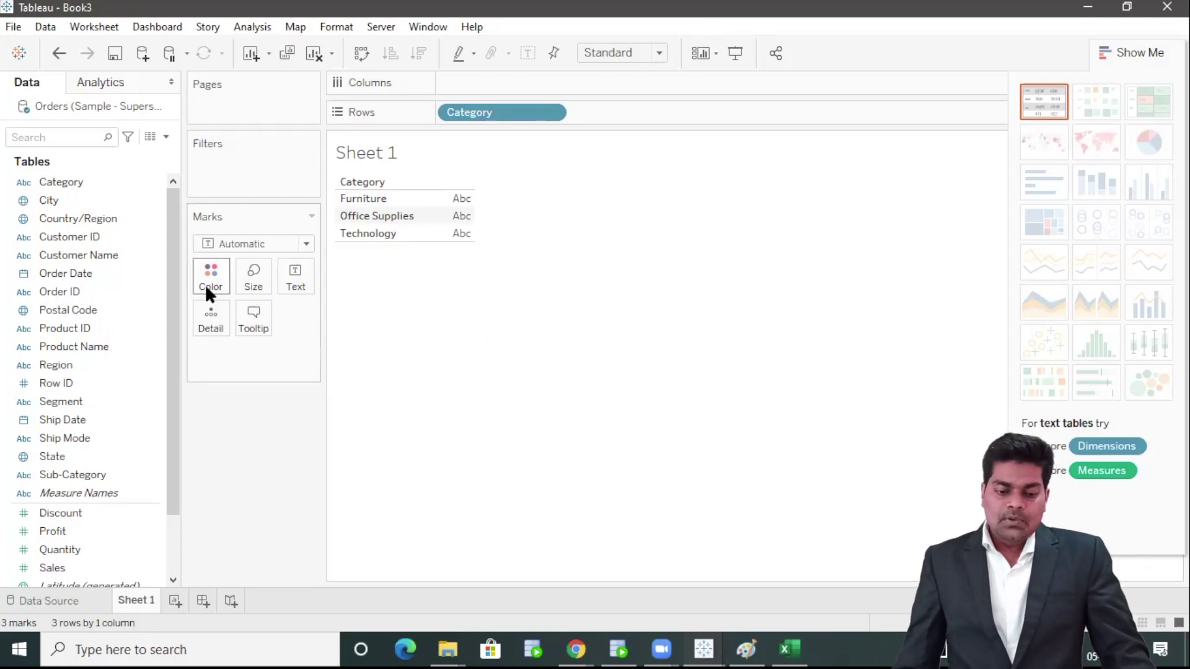
drag(169, 329, 166, 348)
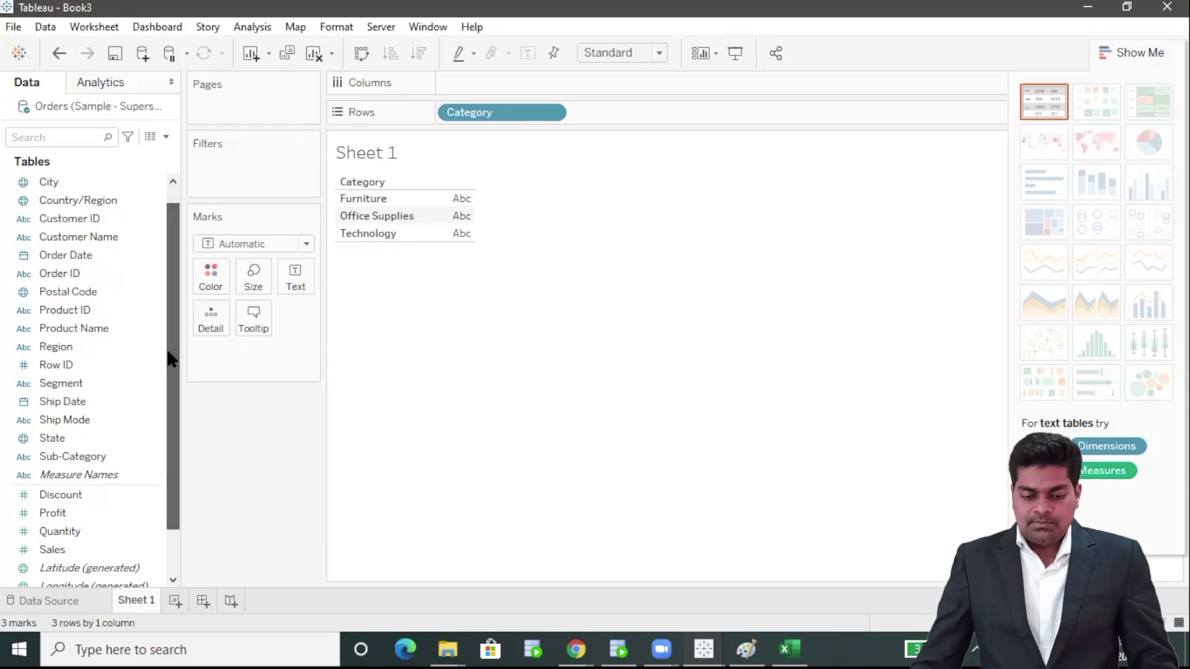
click(116, 518)
click(106, 491)
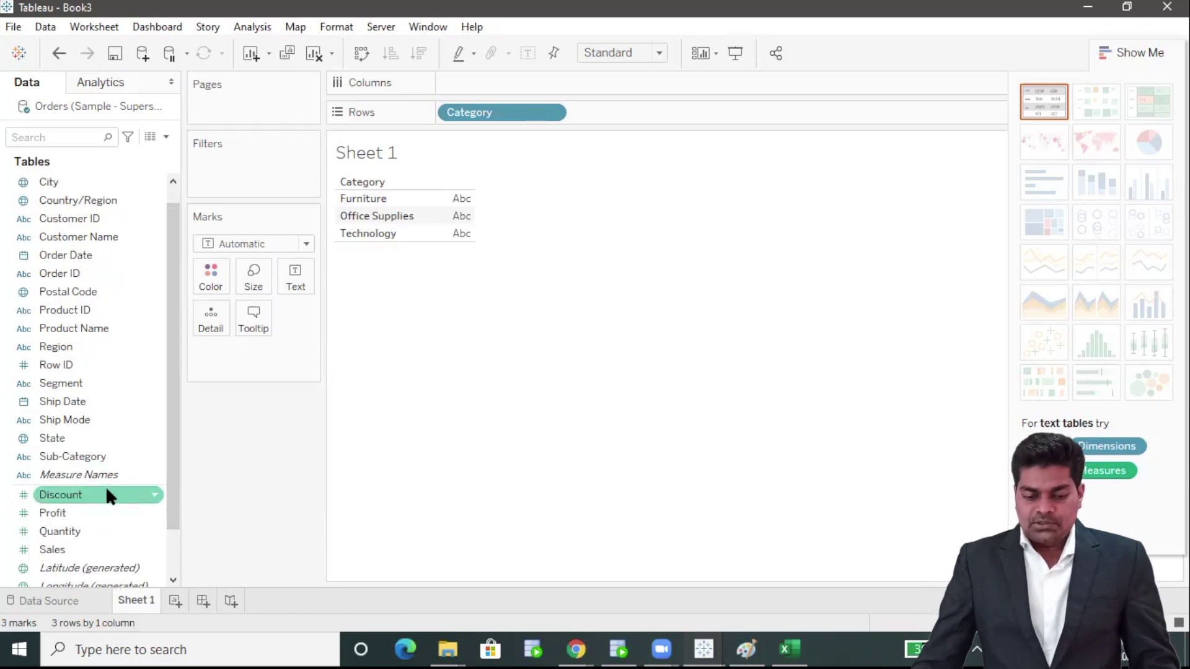
double_click(93, 548)
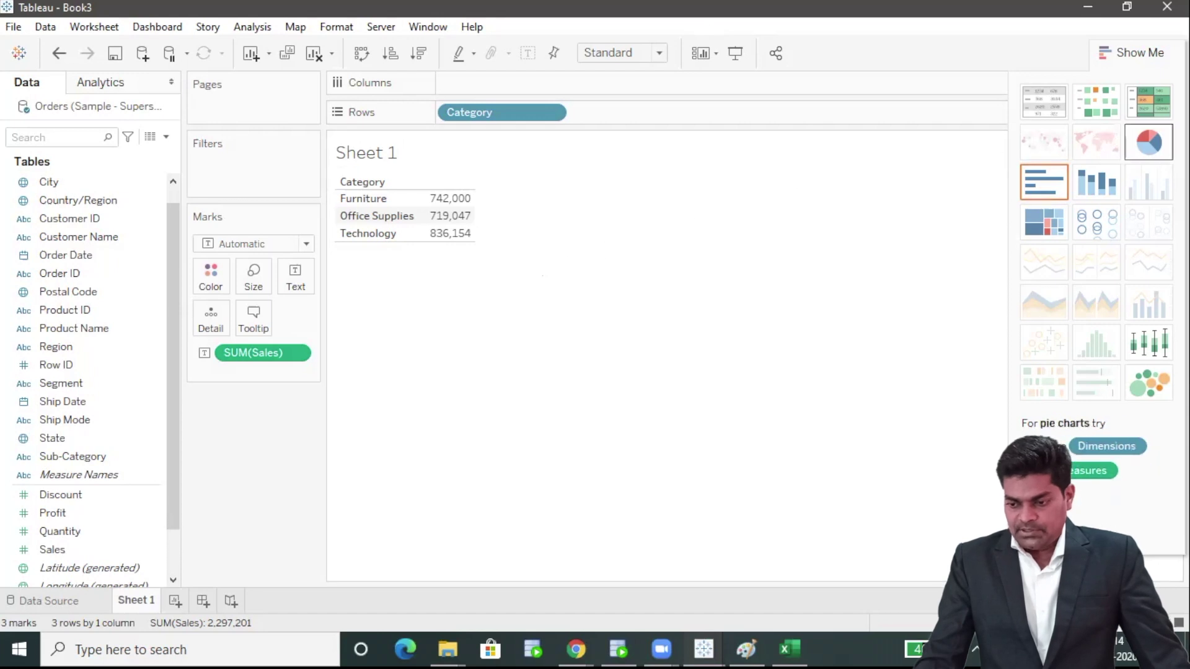
click(1149, 142)
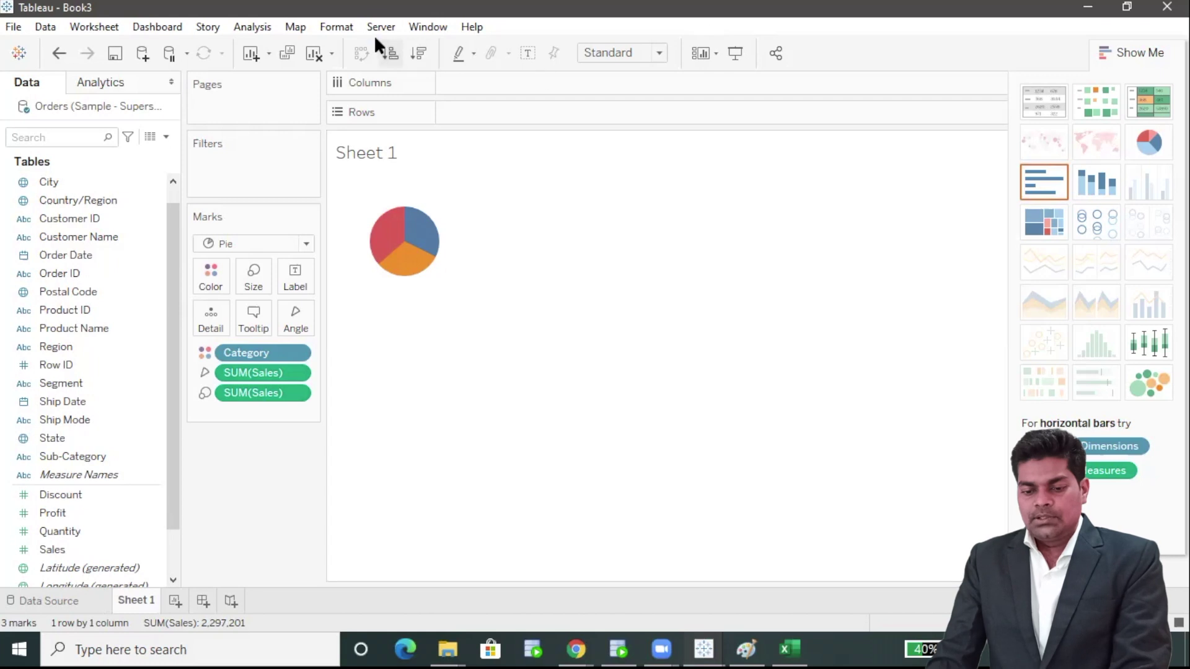
- Enlarge the pie chart by repeatedly applying the Bigger cell size
click(334, 31)
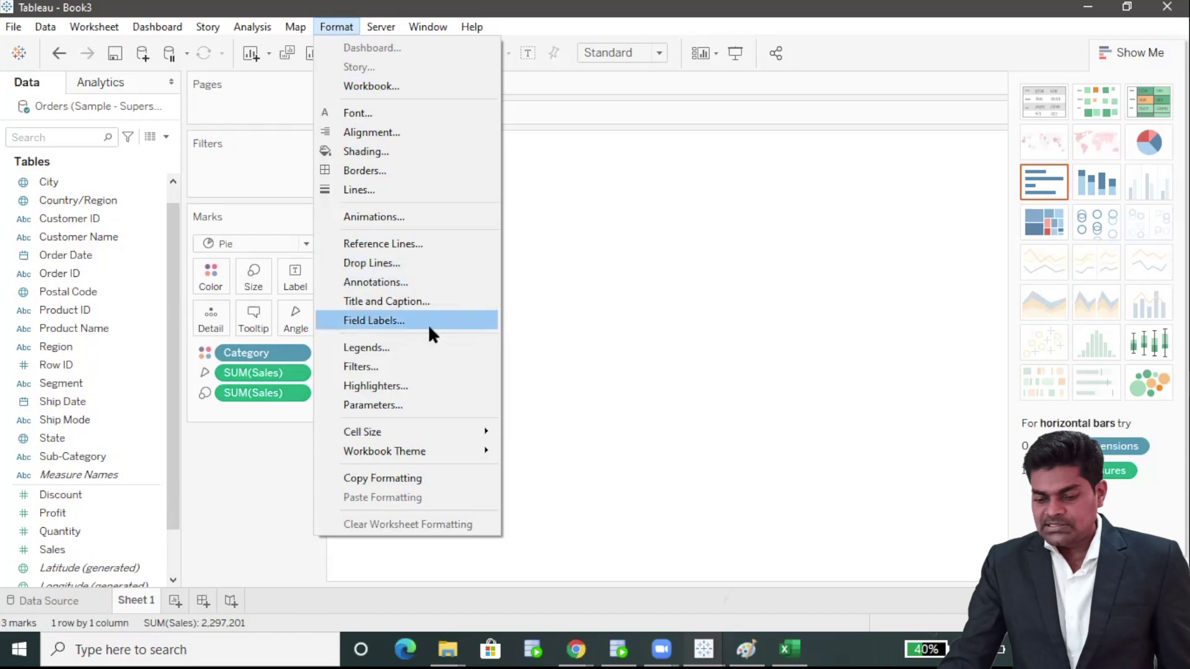
mouse_move(445, 429)
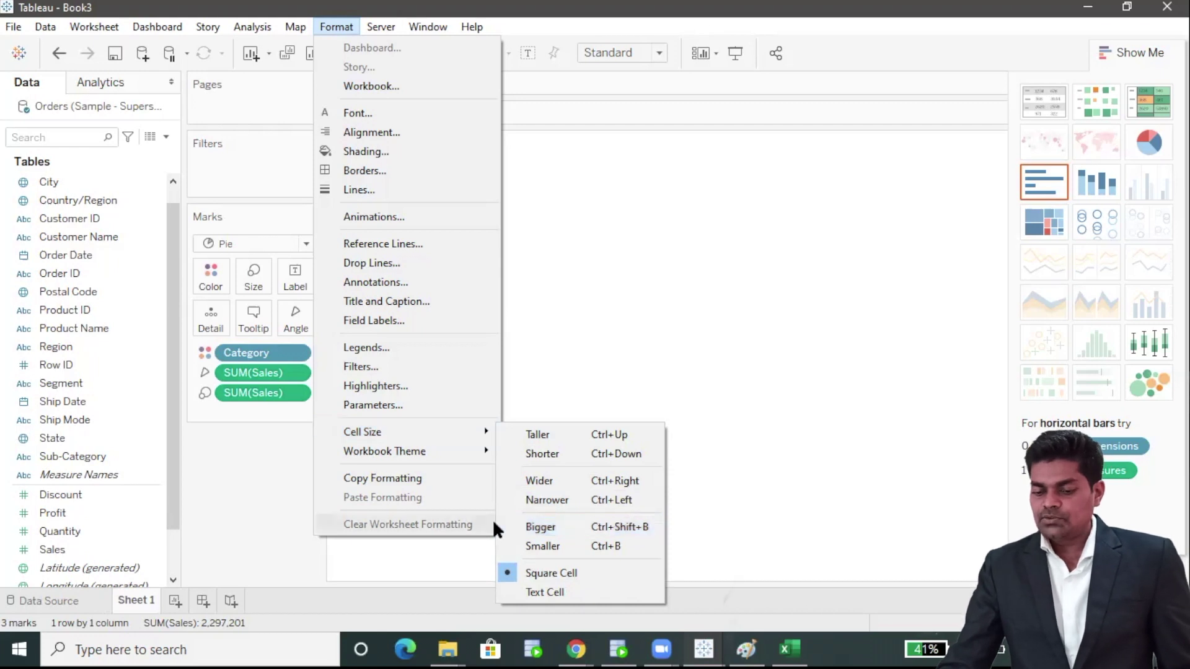
click(650, 329)
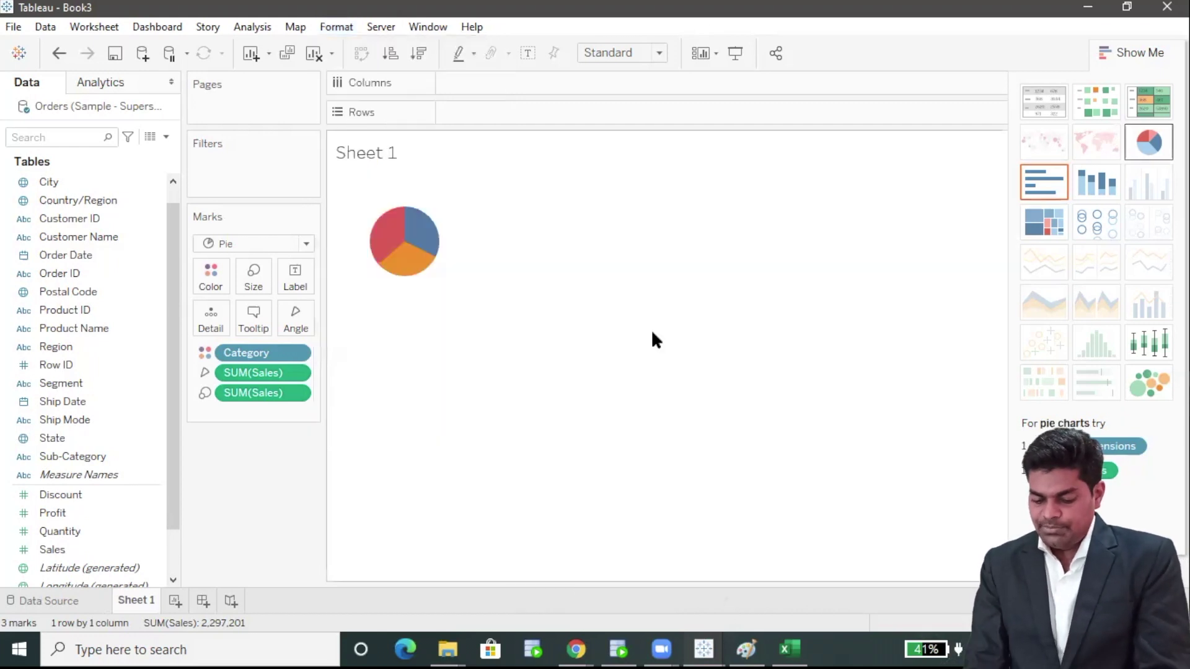
key(ctrl+shift+b)
key(ctrl+shift+b)
key(ctrl+shift+b)
key(ctrl+shift+b)
key(ctrl+shift+b)
key(ctrl+shift+b)
key(ctrl+shift+b)
key(ctrl+shift+b)
key(ctrl+shift+b)
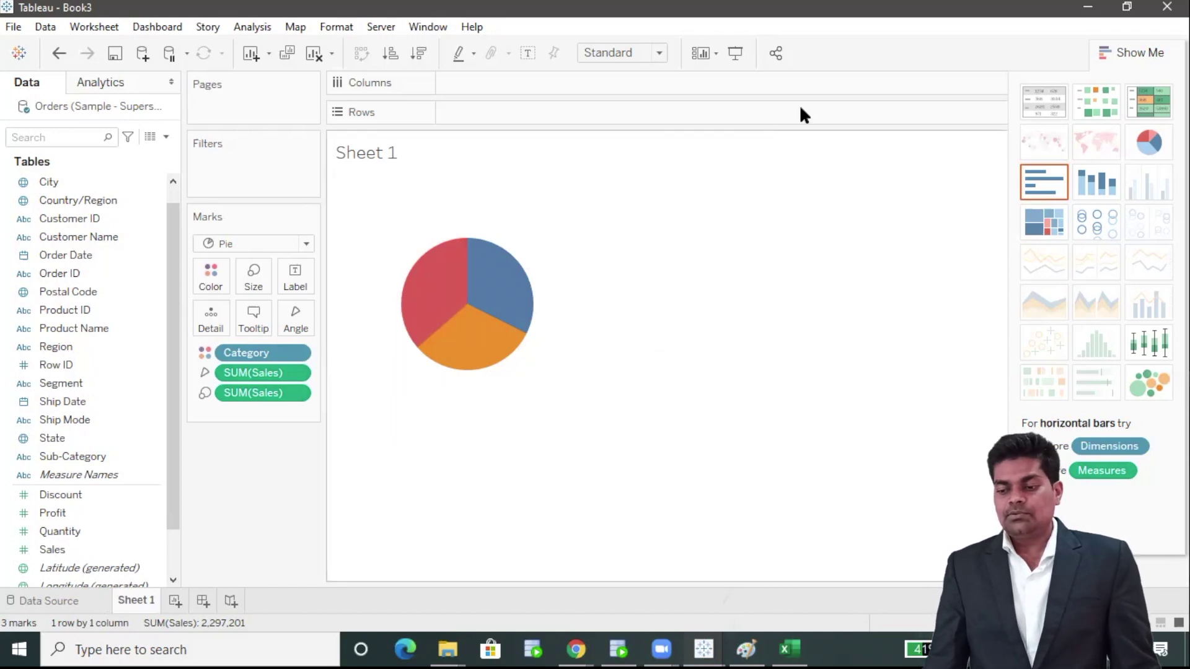
- Hide the Show Me chart gallery to uncover the Category and Sales legends
click(1134, 61)
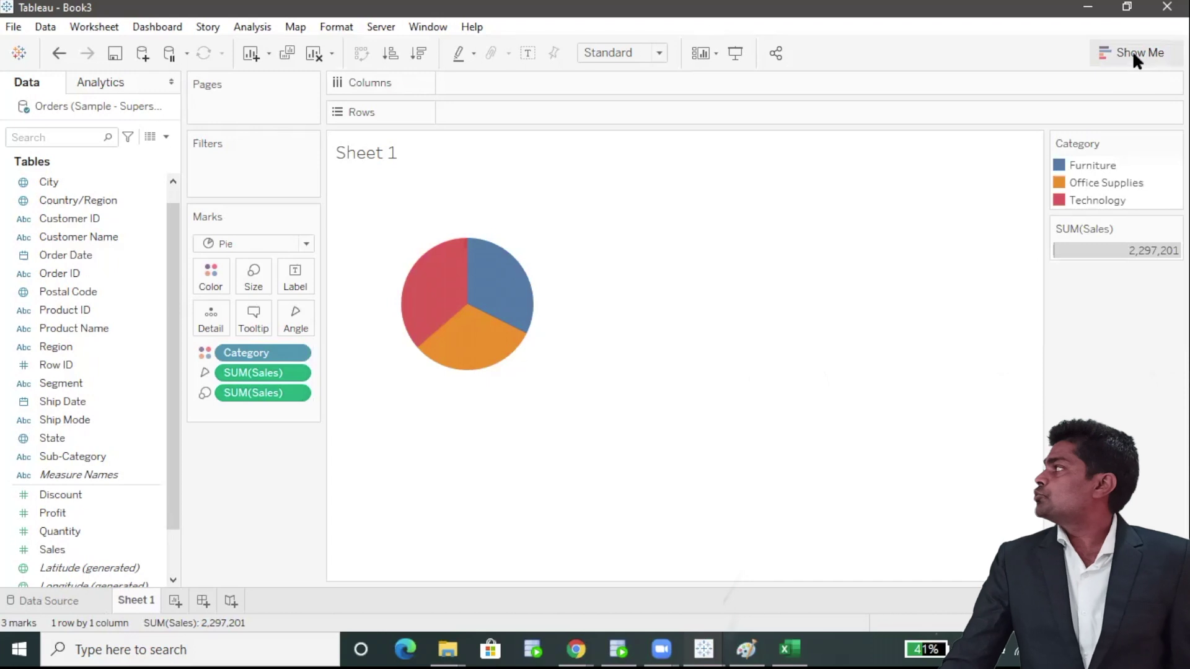
click(1132, 52)
click(1133, 53)
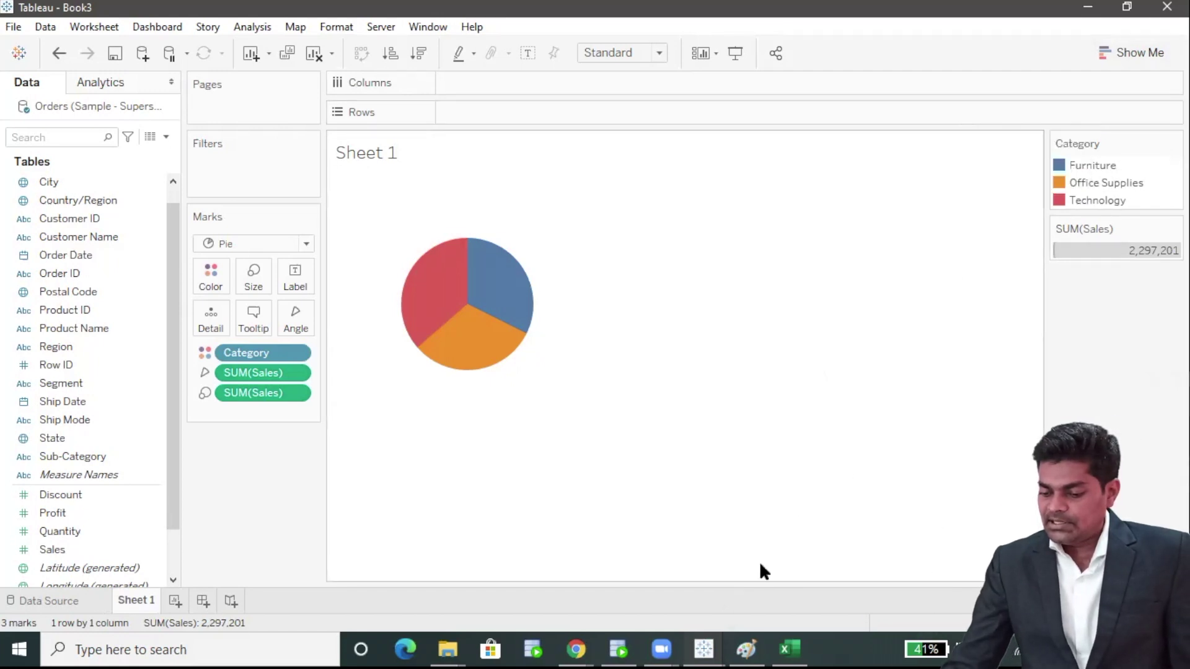
click(753, 595)
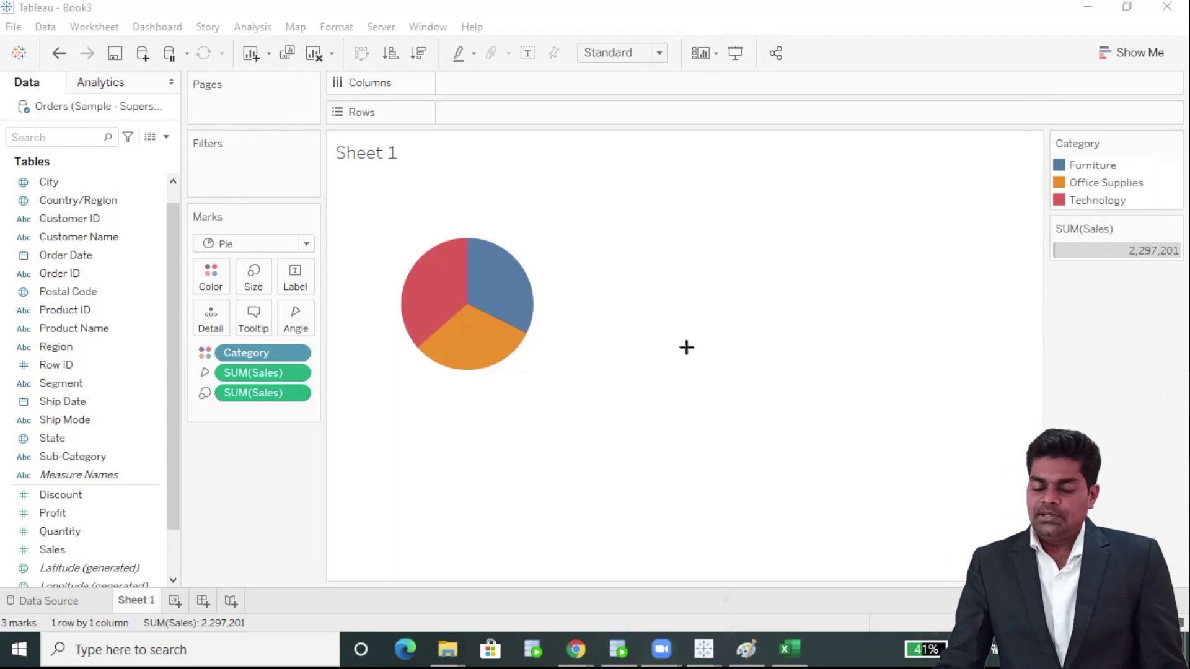
- Replace the worksheet's title text with "Tableau"
click(429, 158)
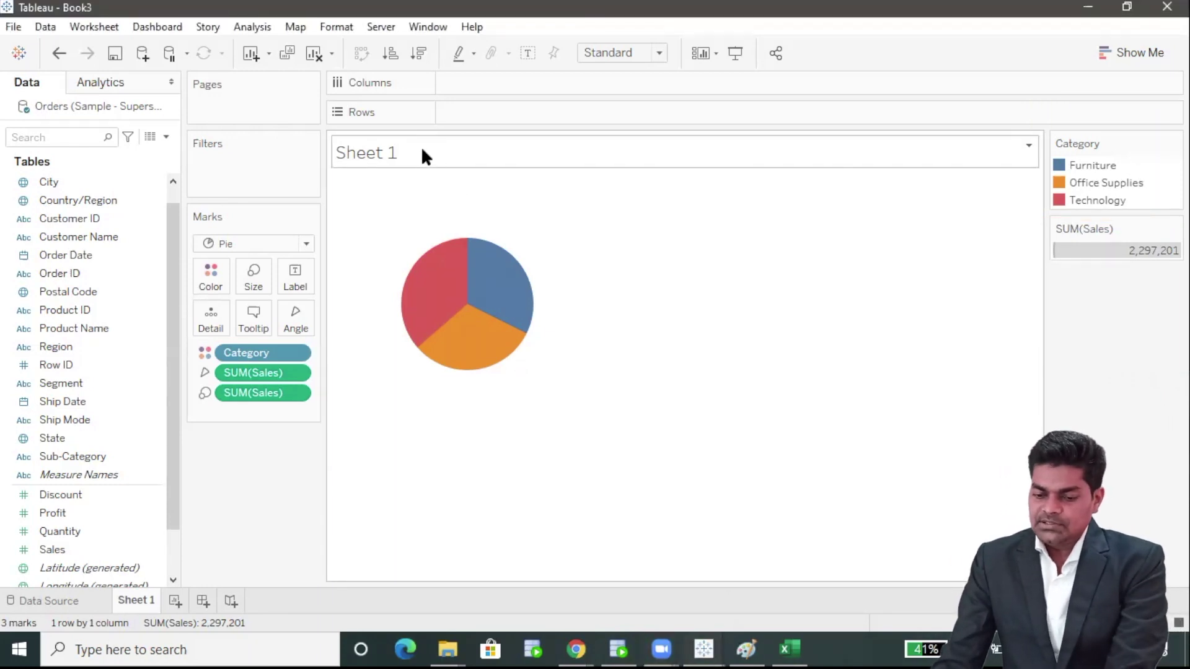
double_click(422, 149)
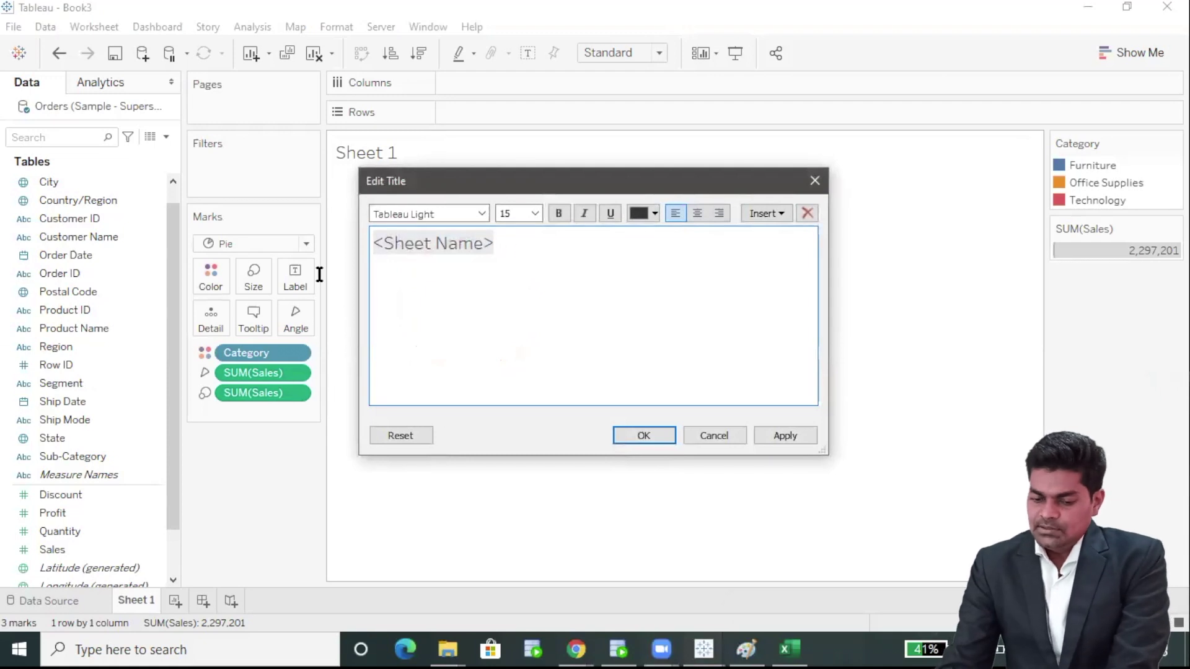
key(ctrl+a)
key(BackSpace)
text(T)
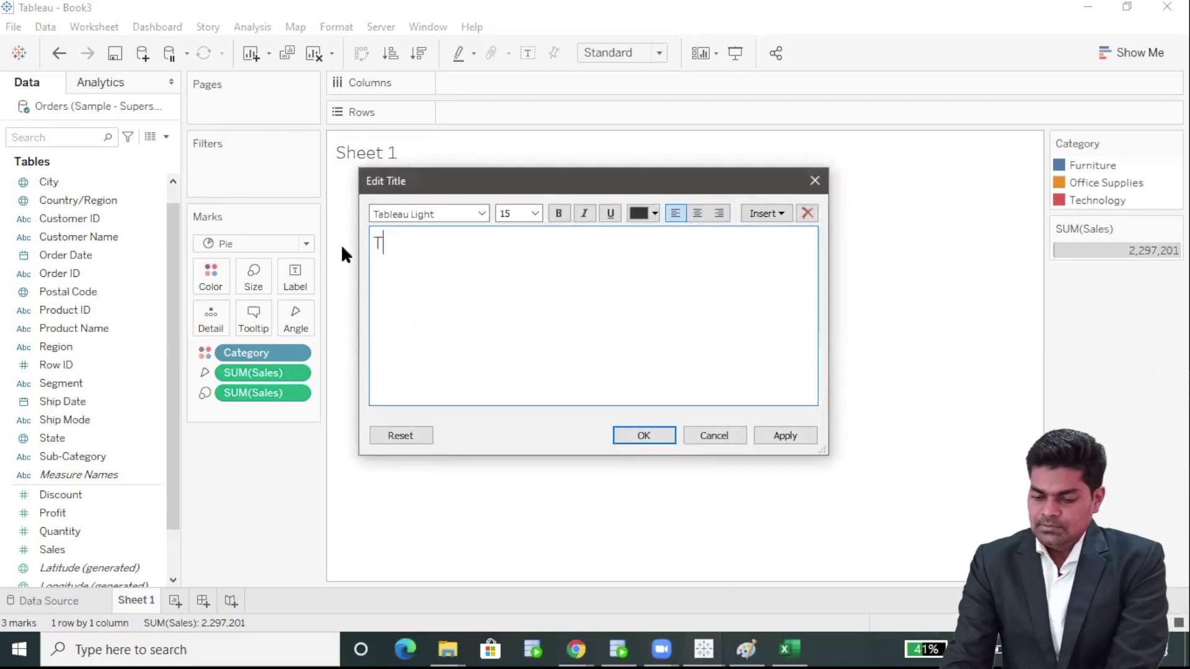
text(ableau)
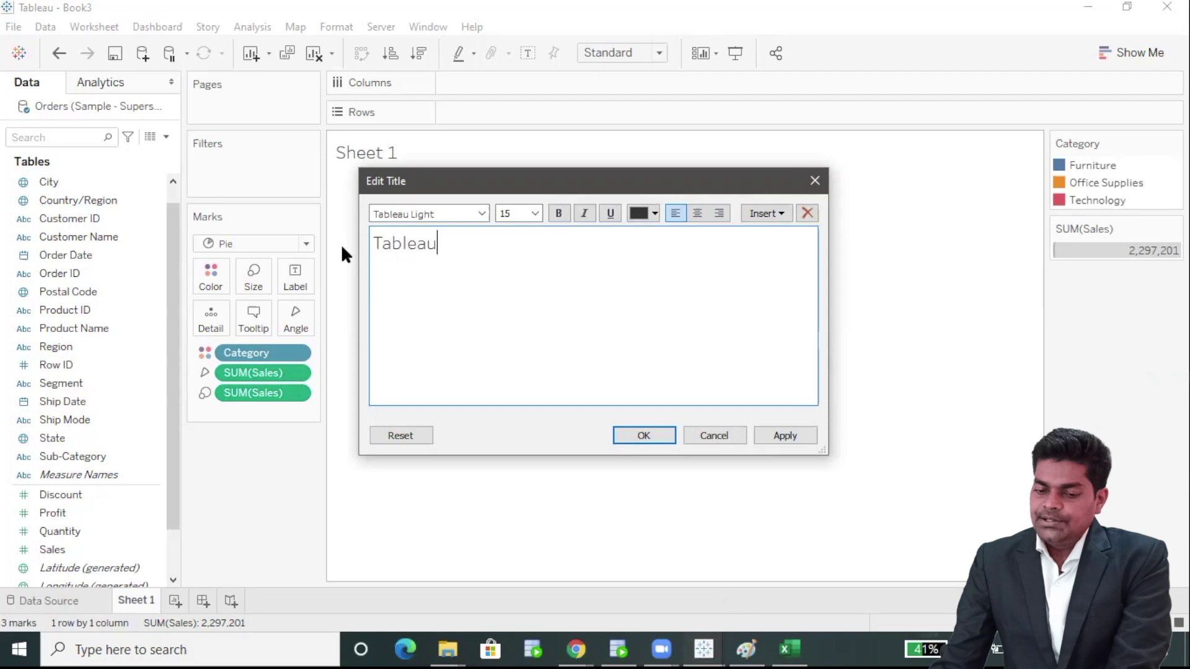
- Choose font size 20, bold and centred alignment for the worksheet title, and apply the edited title
drag(587, 183, 624, 121)
click(519, 151)
click(579, 202)
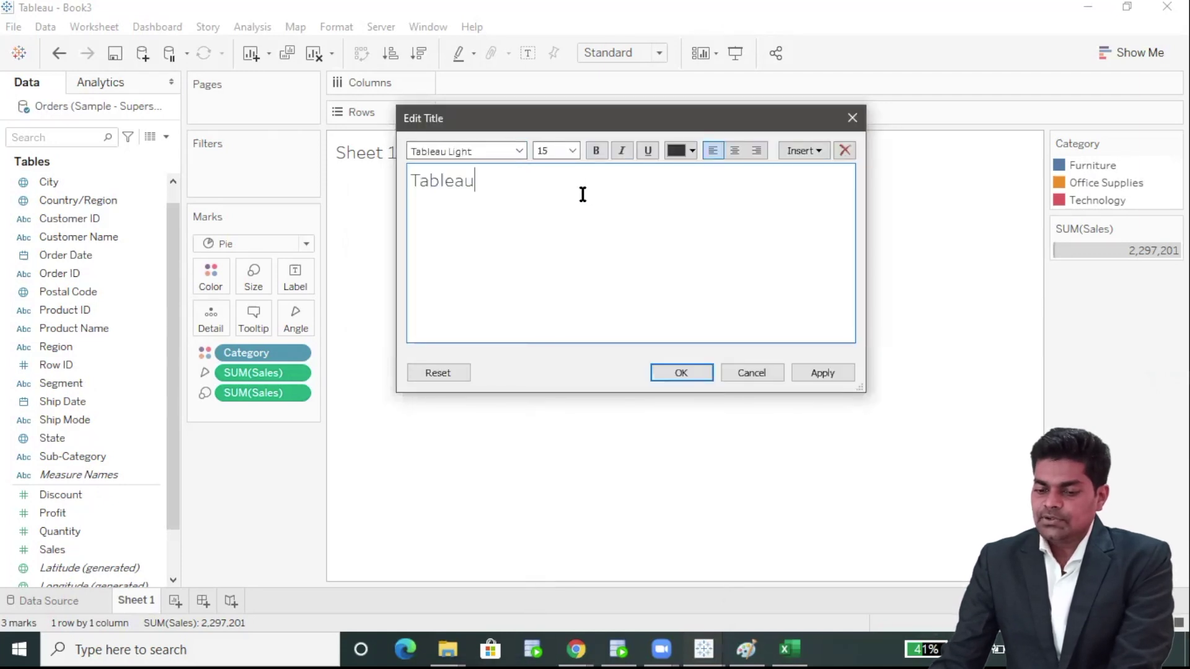
click(573, 150)
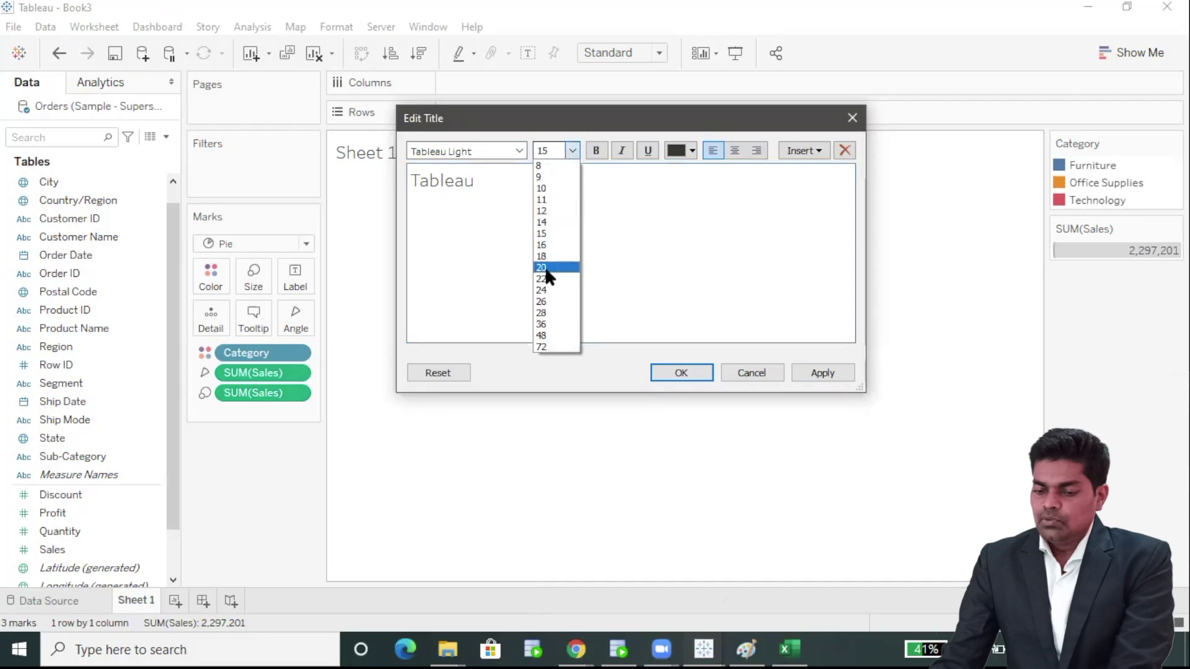
click(545, 266)
click(592, 151)
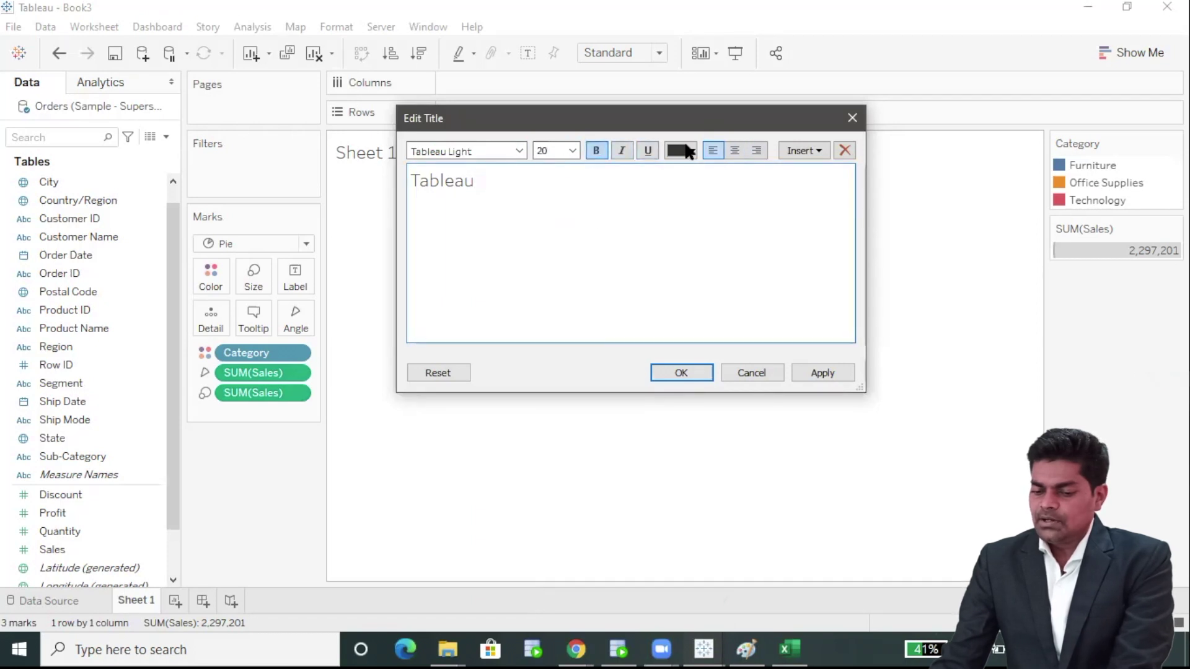
click(733, 152)
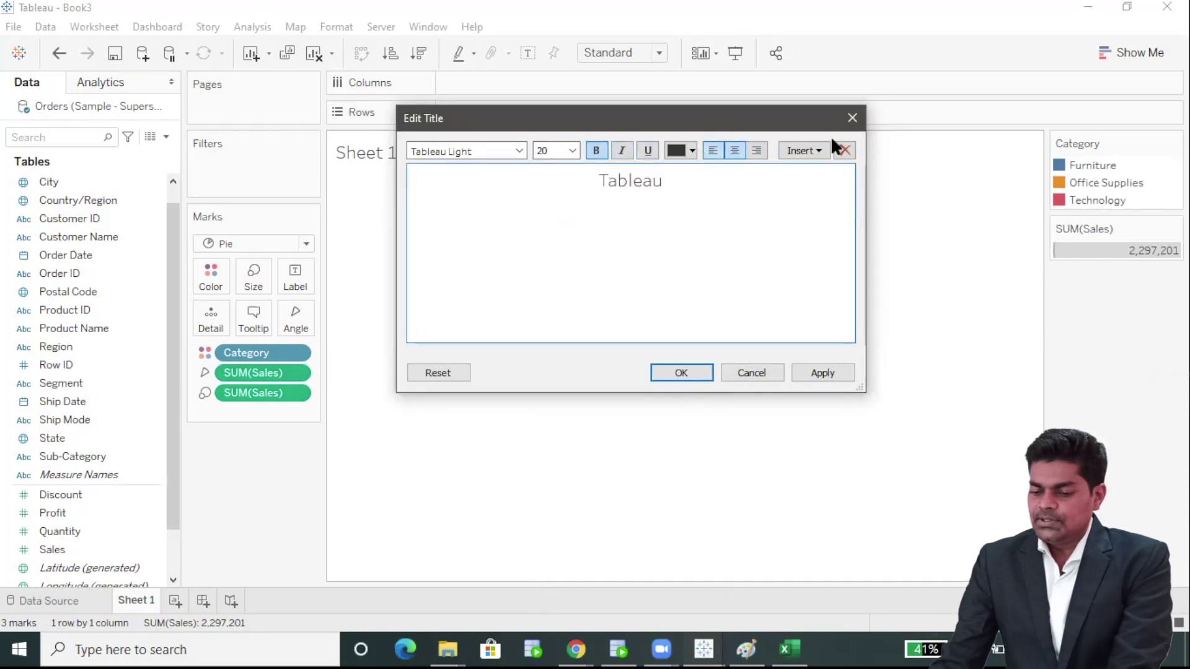
click(794, 371)
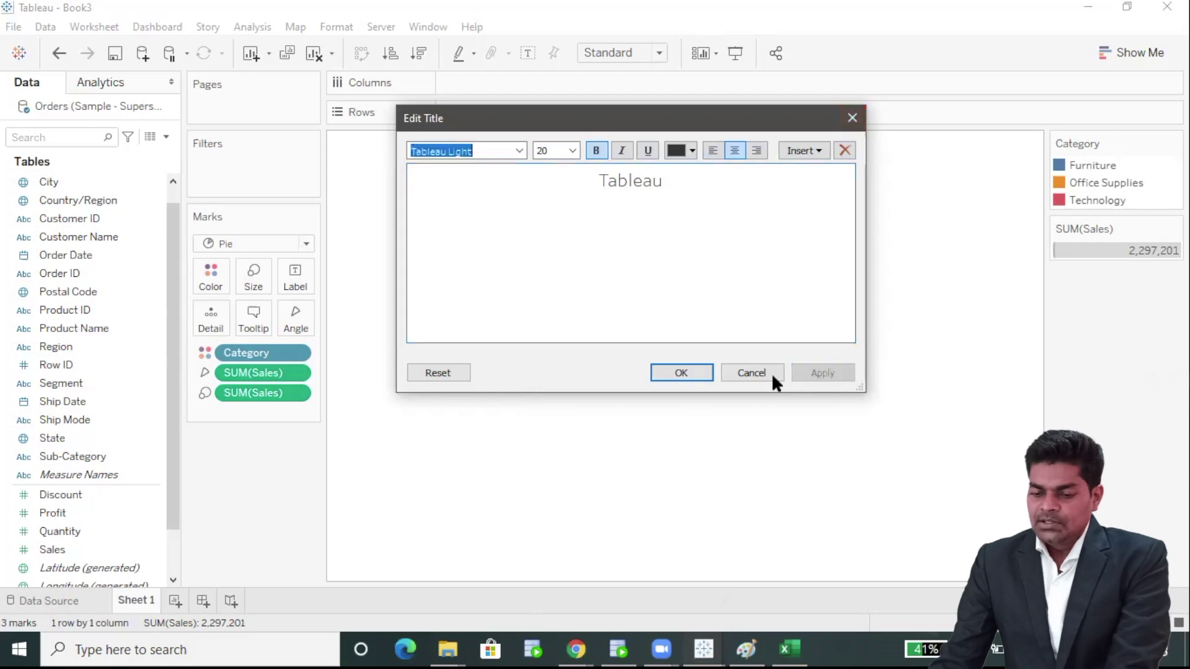
click(694, 369)
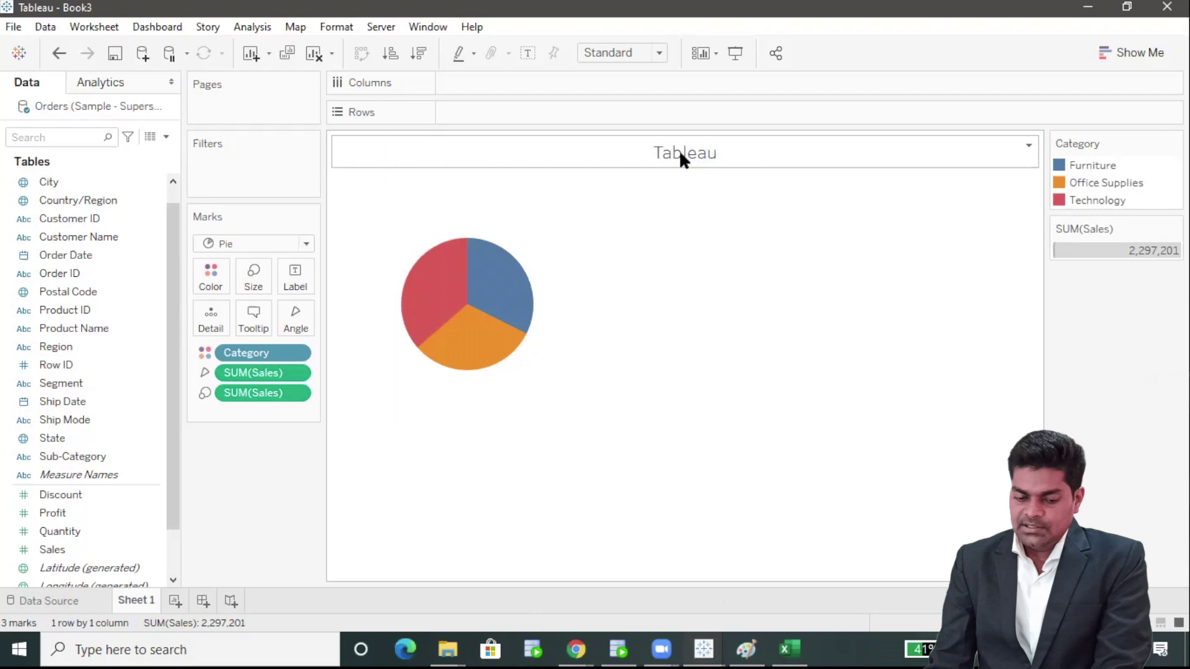
- Rename the Sheet 1 worksheet to "Tableau_by_" followed by the author's first name
right_click(137, 601)
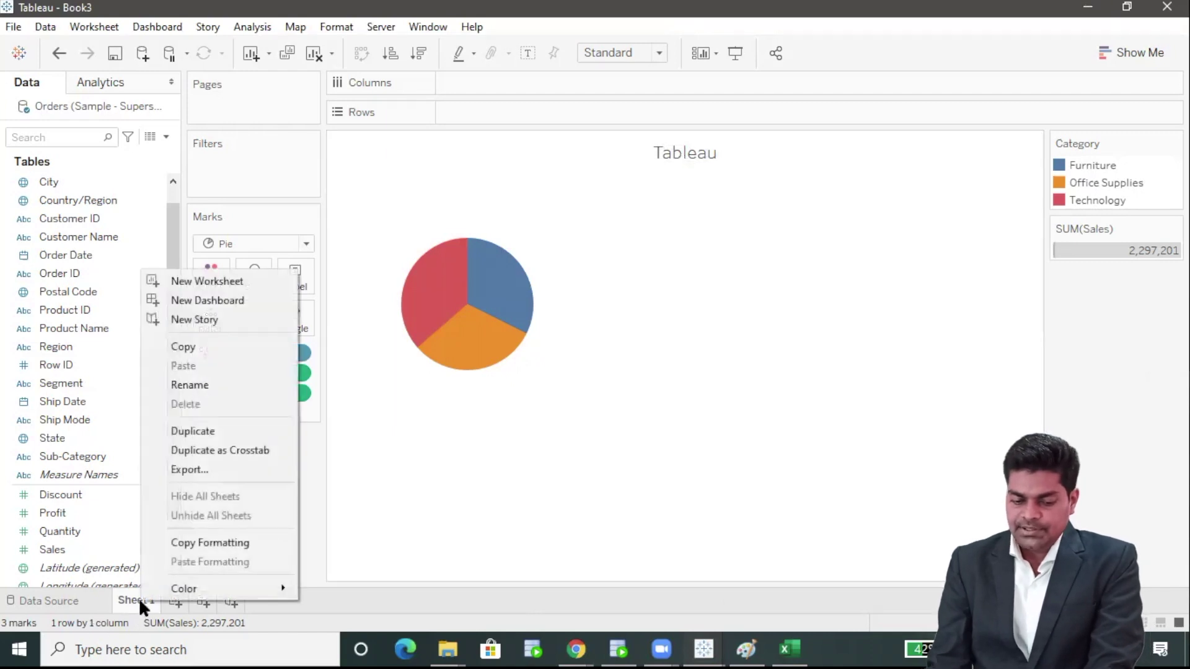
click(222, 385)
text(Tableau_b)
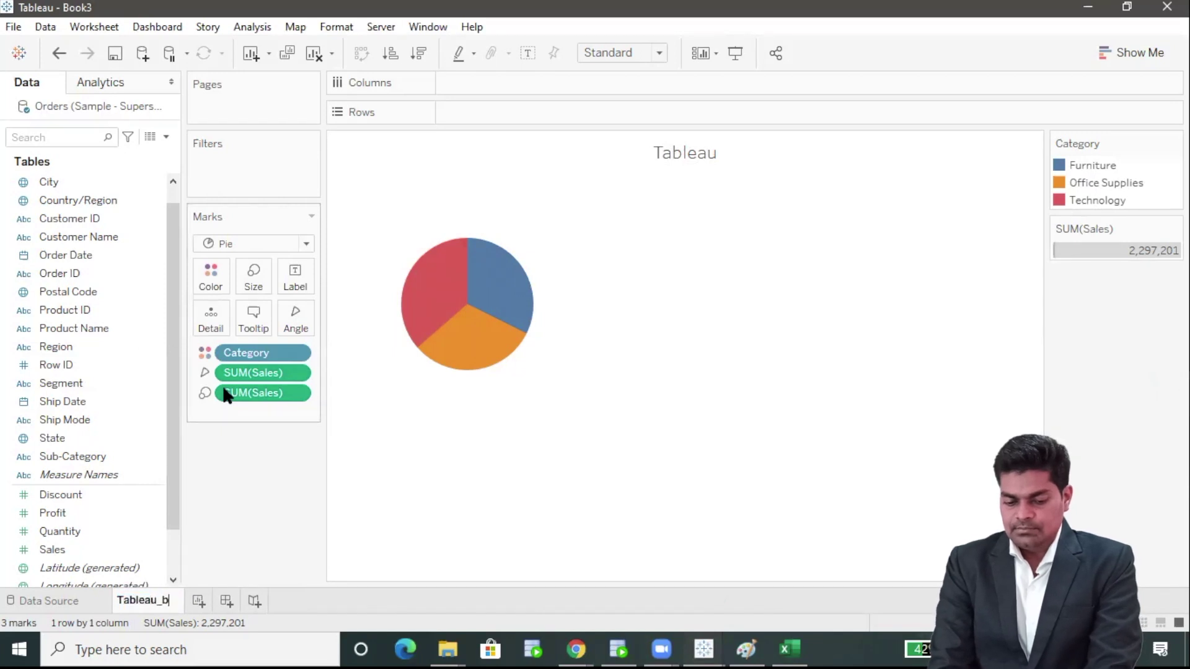
text(y_Anil)
key(Return)
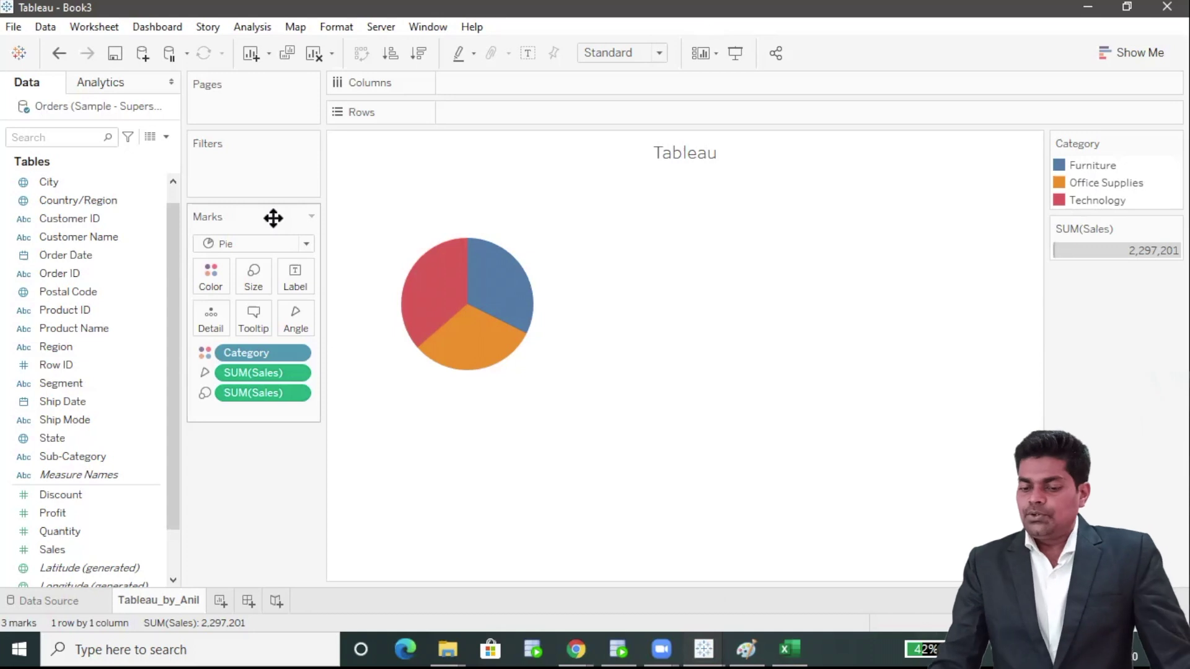
- Label the pie slices with their Category names and Sales values
mouse_move(423, 293)
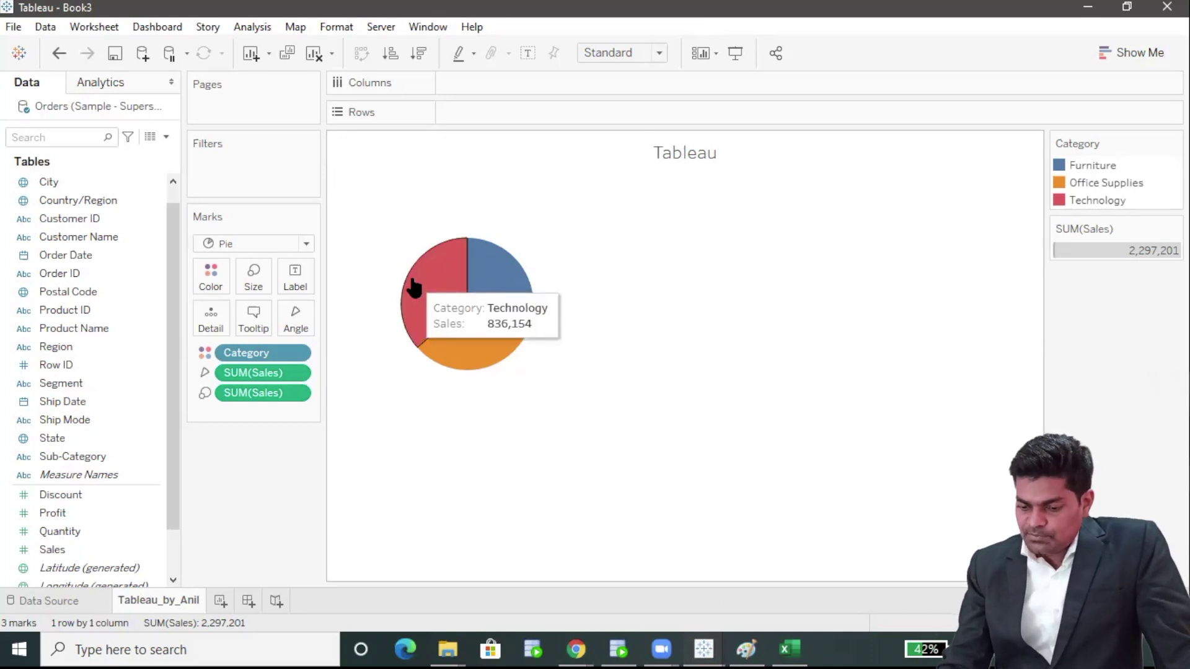
mouse_move(511, 271)
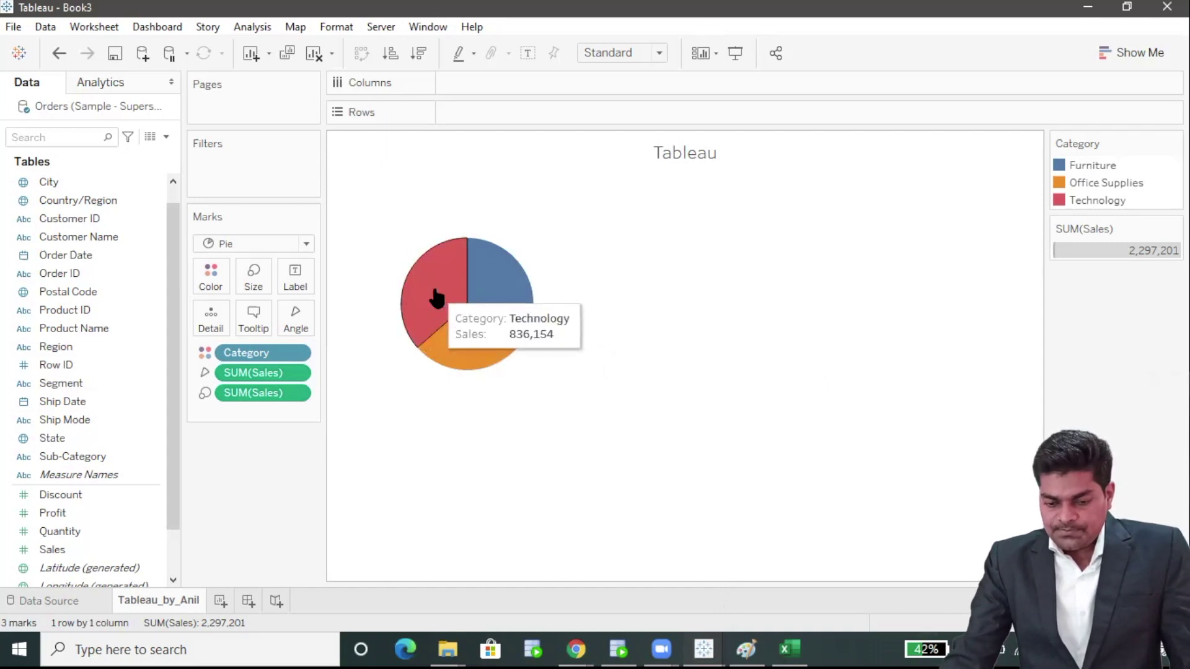
scroll(128, 318, up, 1)
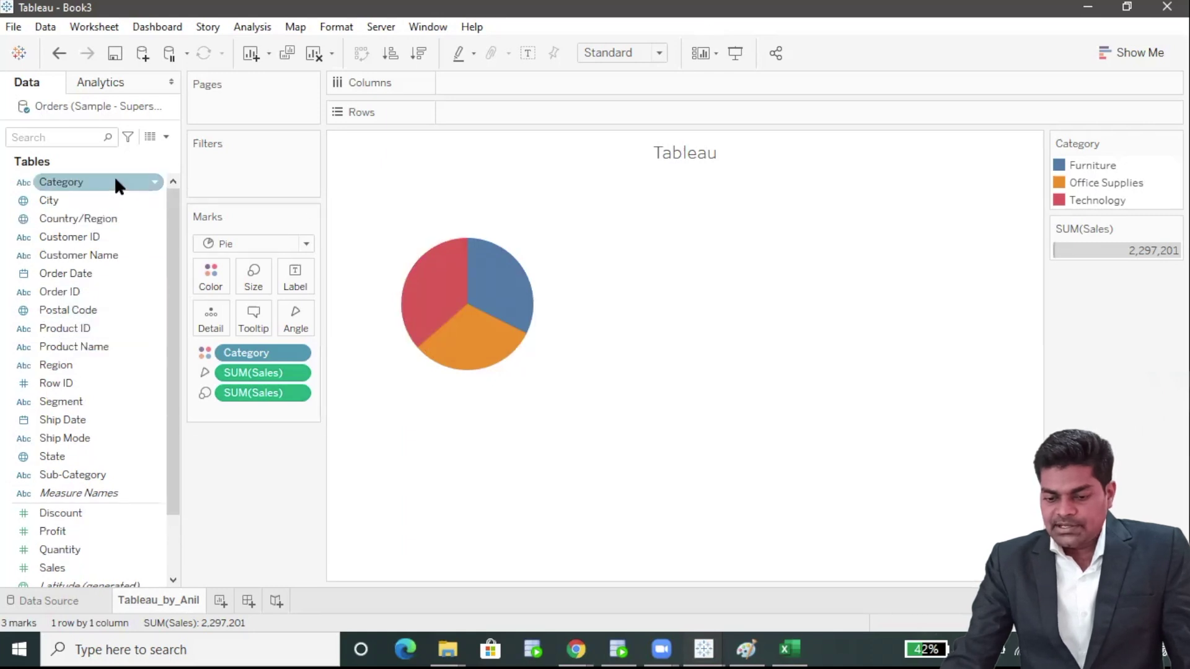
drag(88, 180, 300, 262)
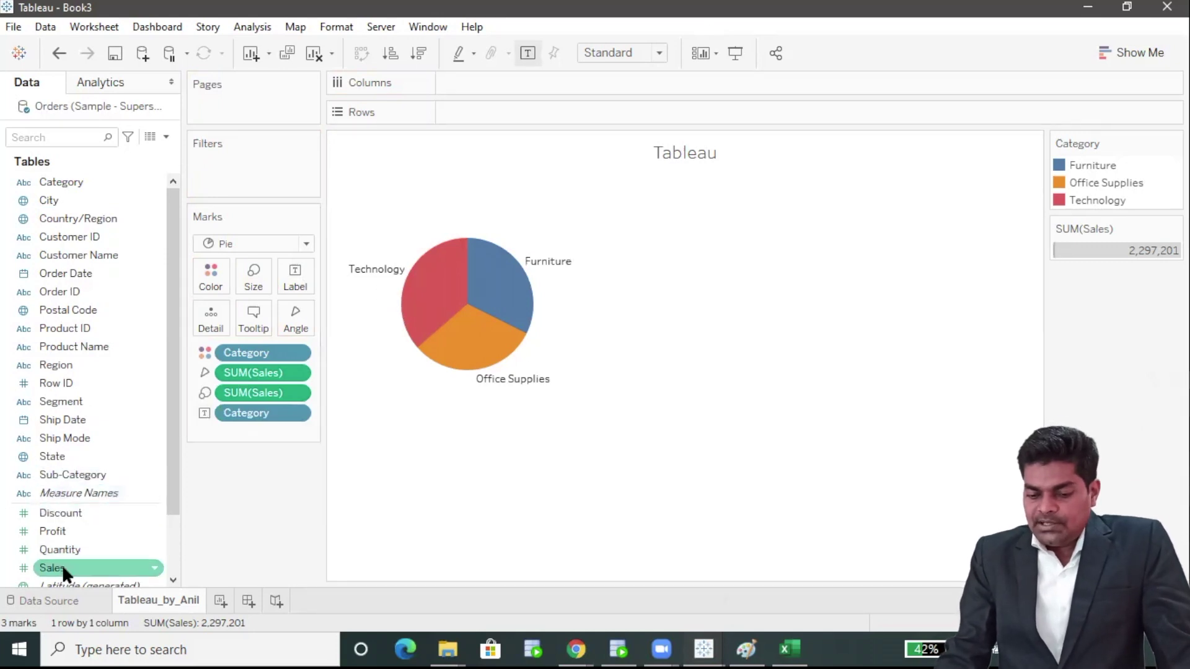
drag(73, 568, 301, 282)
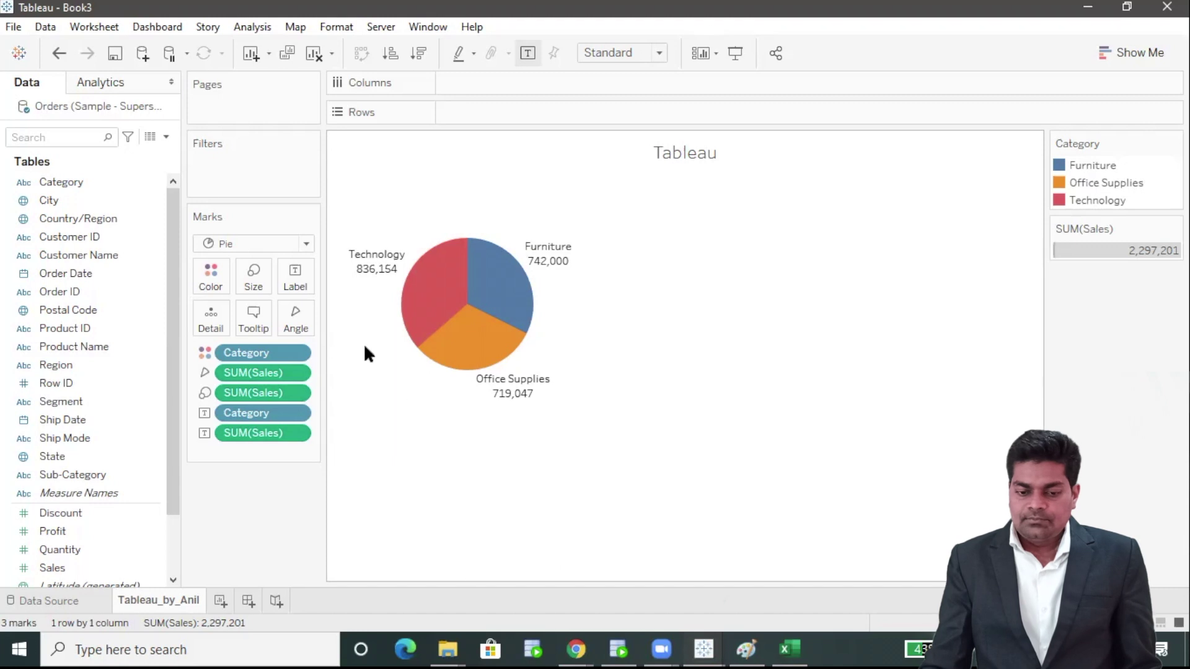
- Set up saving a copy of the workbook named "Tableau_by_" plus the author's first name, as type Tableau Workbook (*.twb)
click(13, 27)
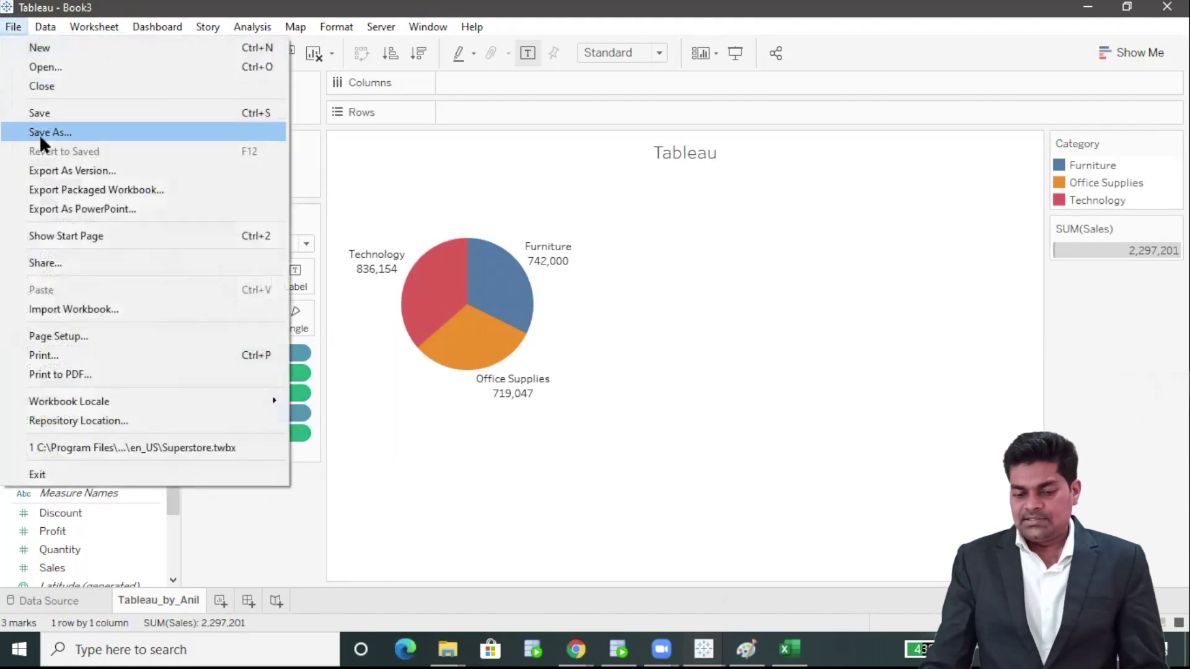
click(39, 134)
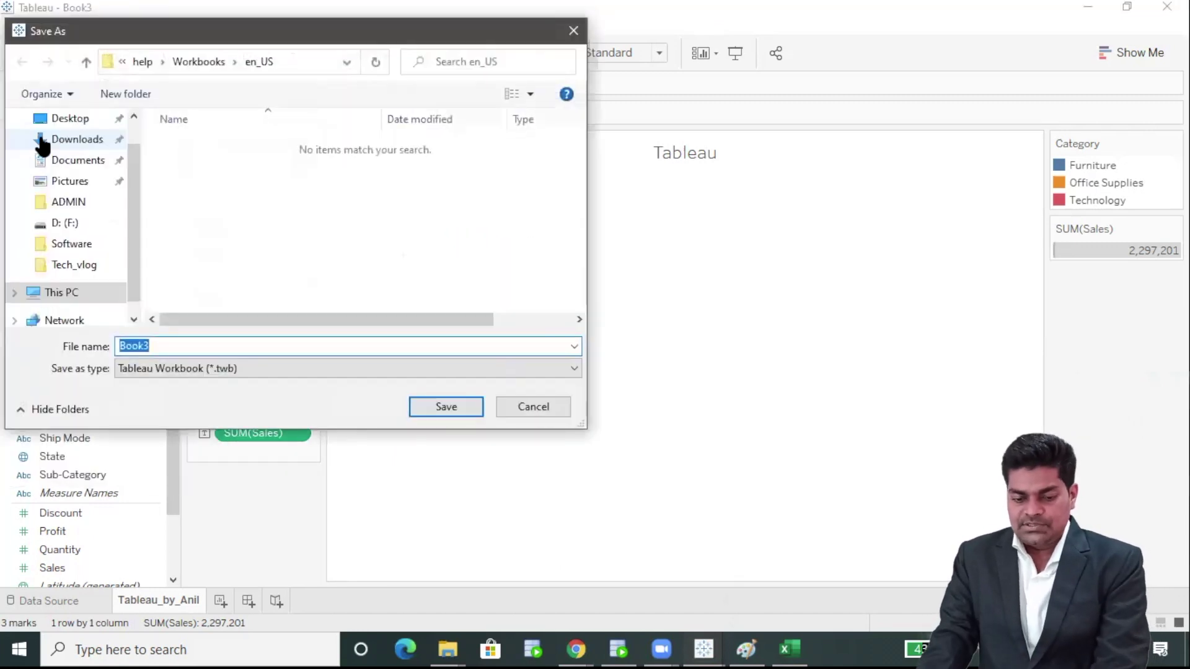
key(BackSpace)
text(Tableau_by_Anil)
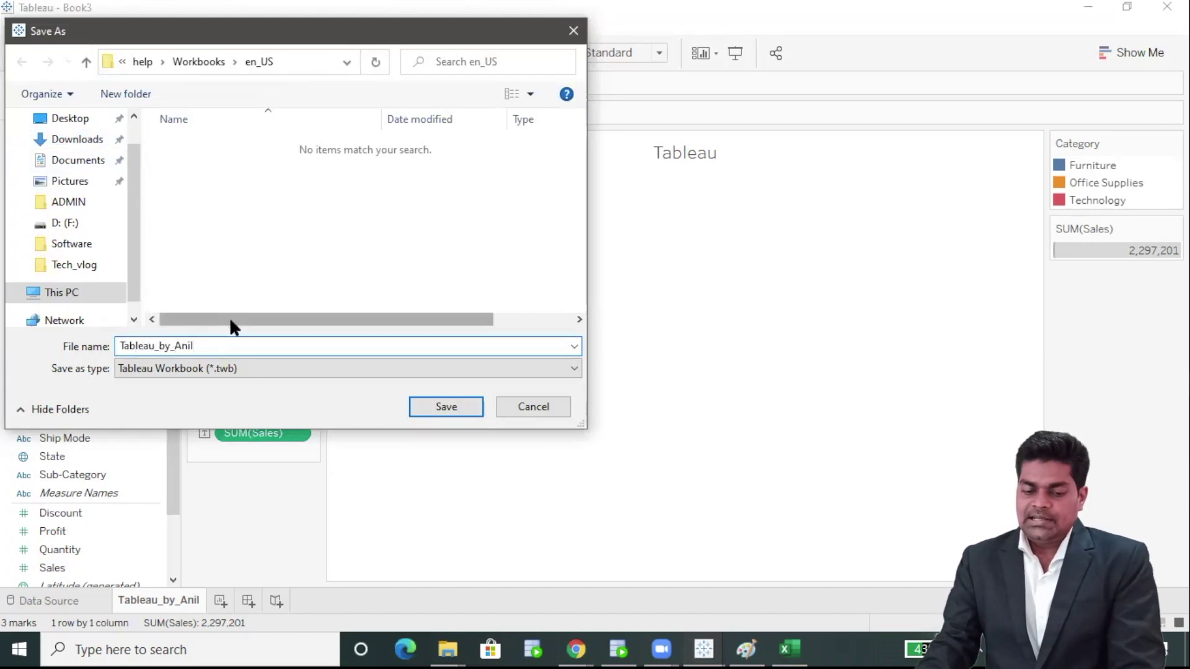
click(263, 369)
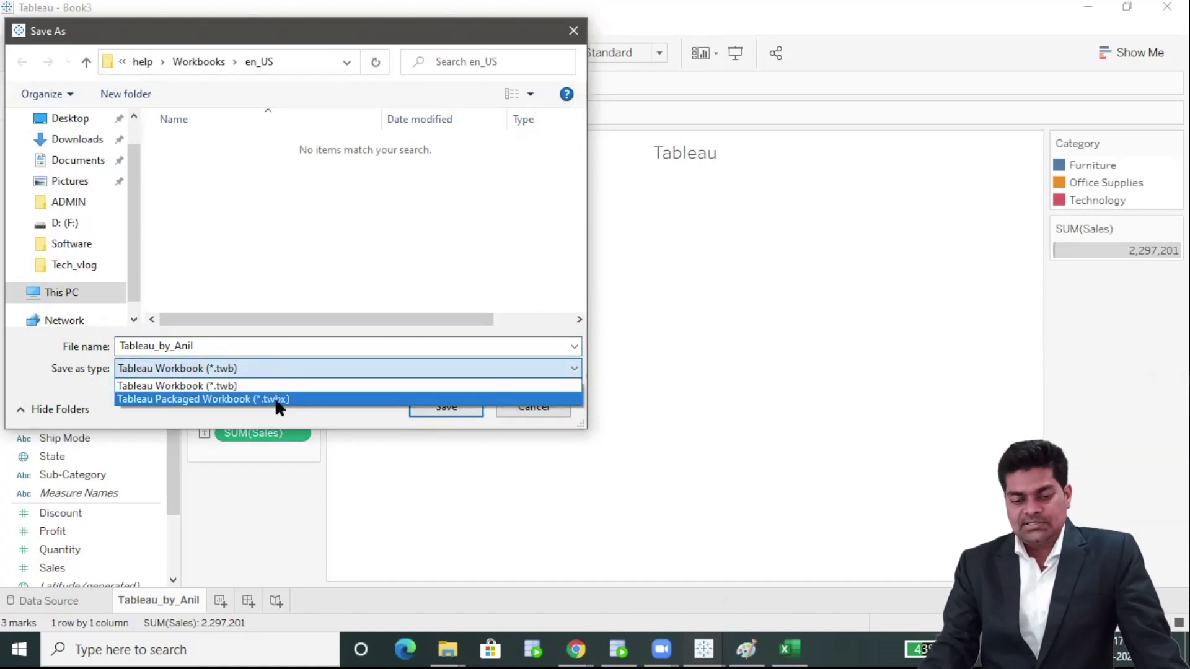
click(263, 366)
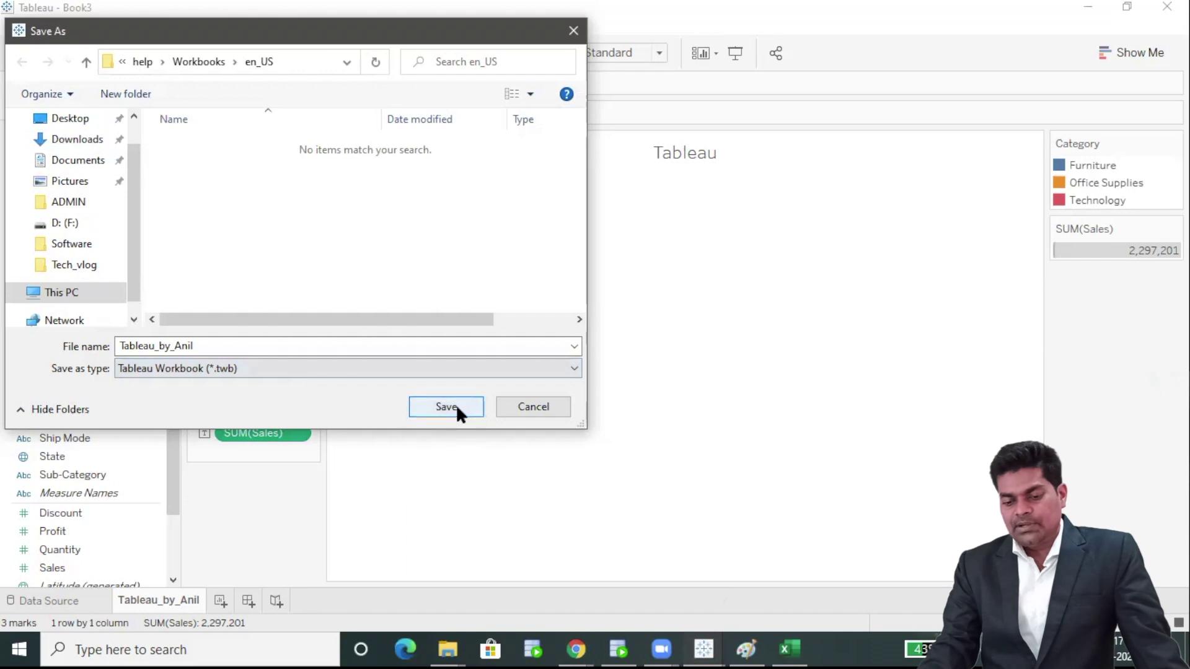
- Save the workbook into the Software folder, accepting the offered alternative to the en_US location
click(455, 404)
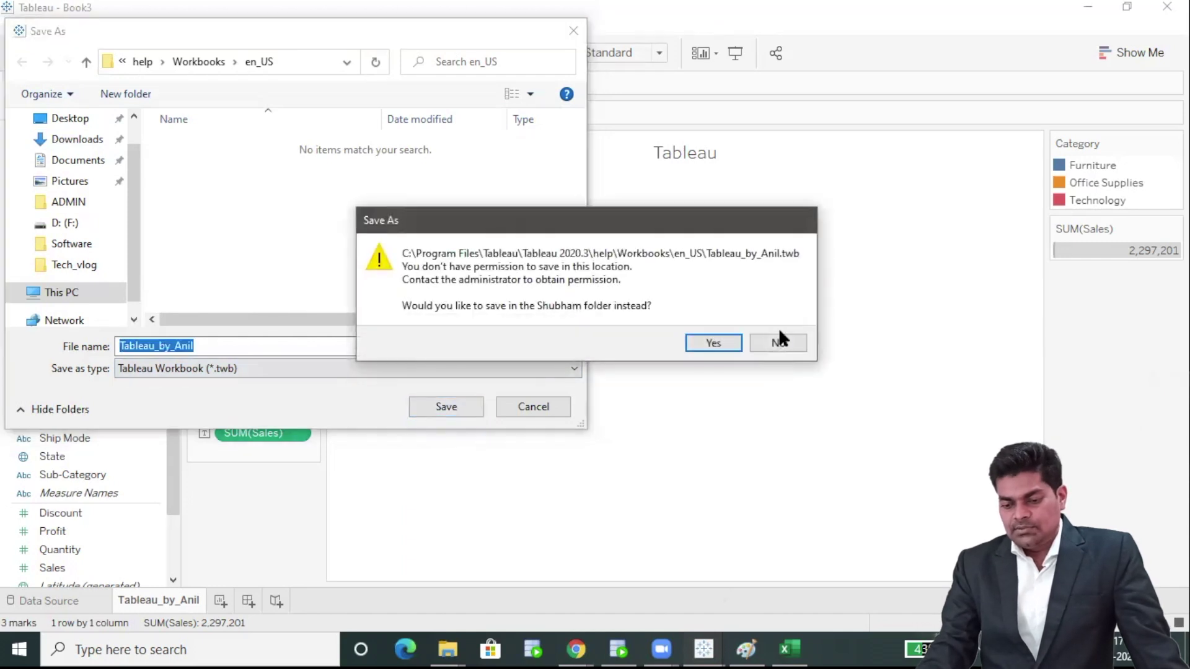
click(714, 342)
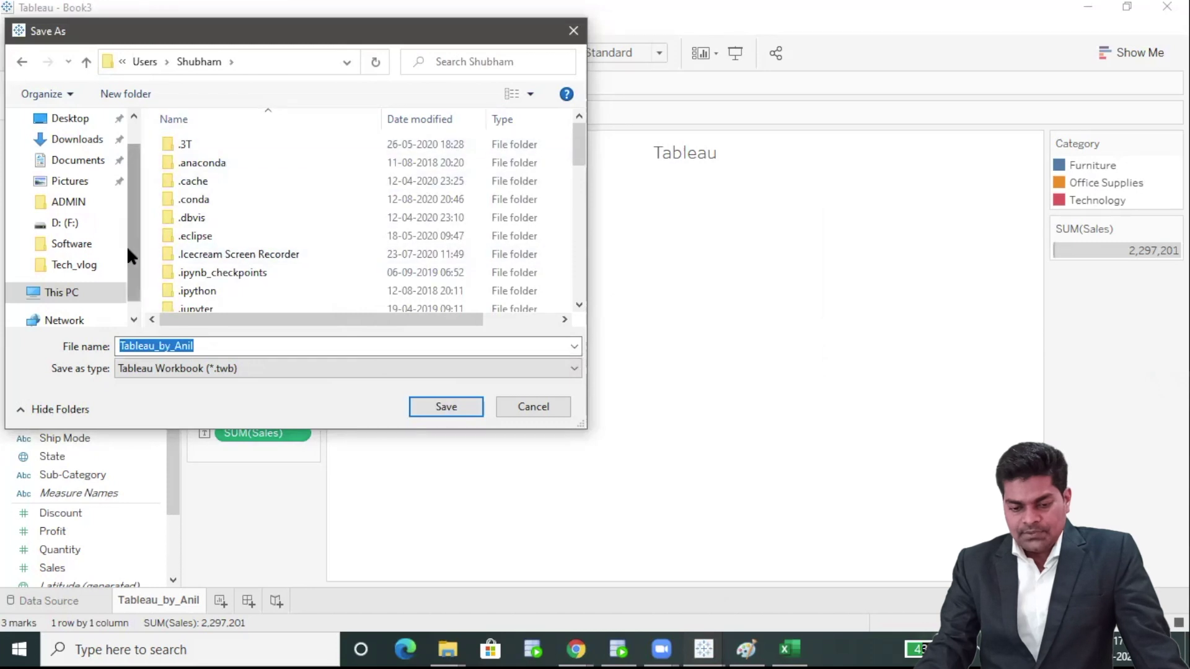
click(90, 244)
click(438, 408)
- Switch to File Explorer to check the Software folder for the saved workbook, and return to Tableau
mouse_move(447, 649)
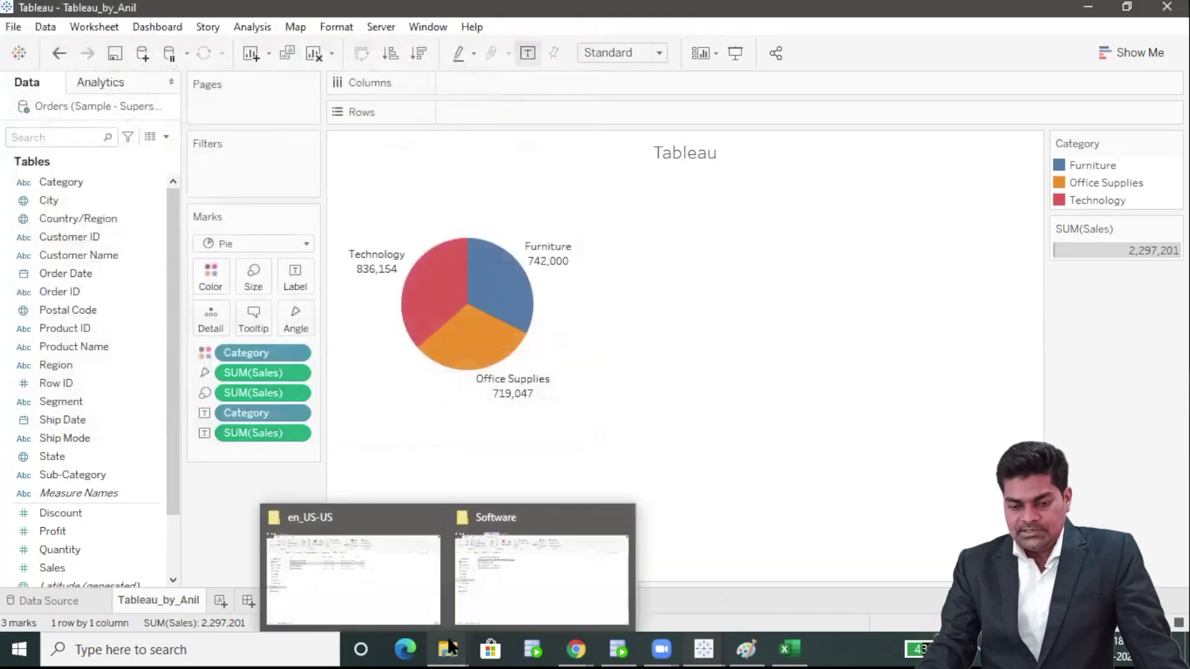
click(538, 591)
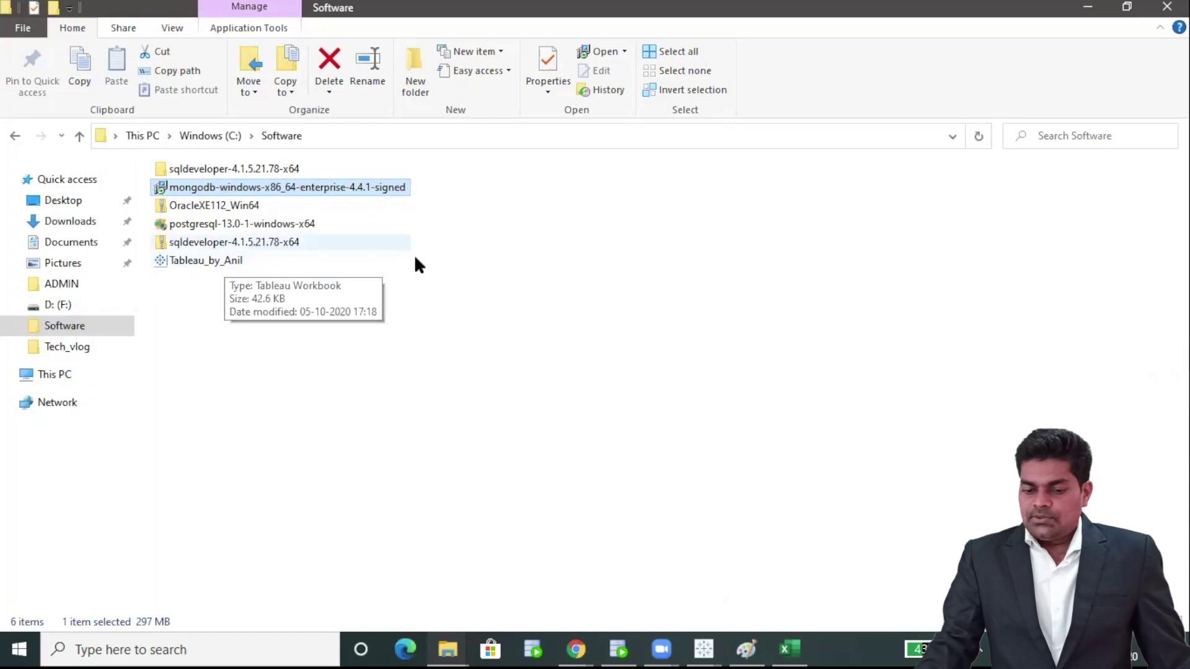
click(1087, 7)
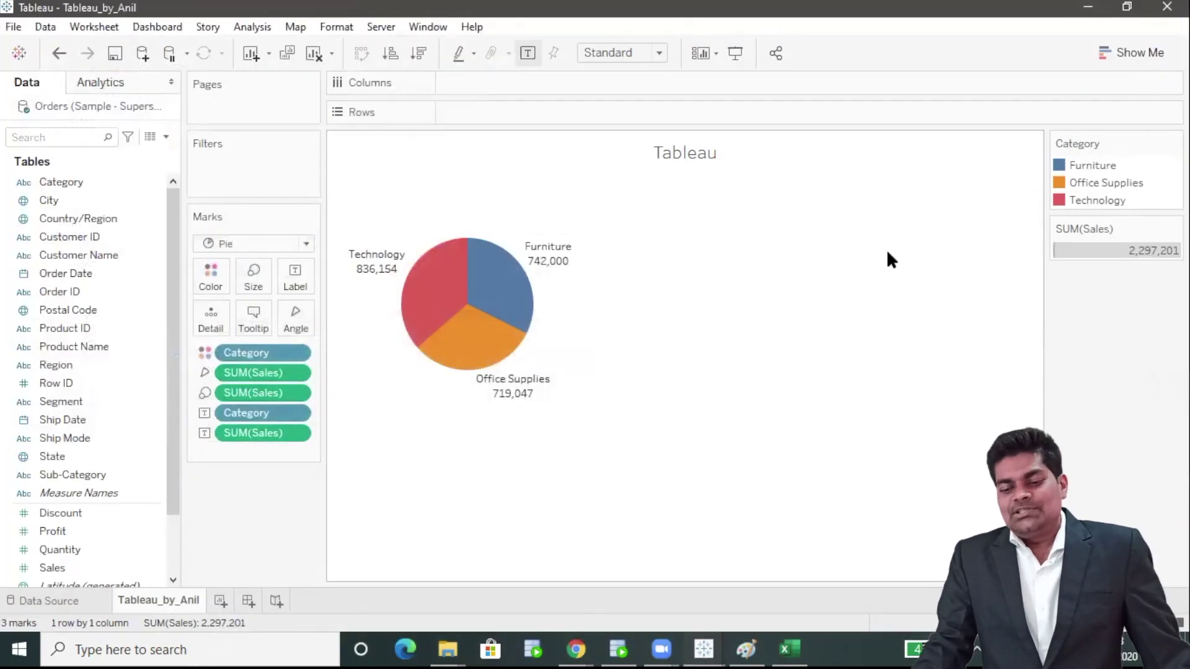